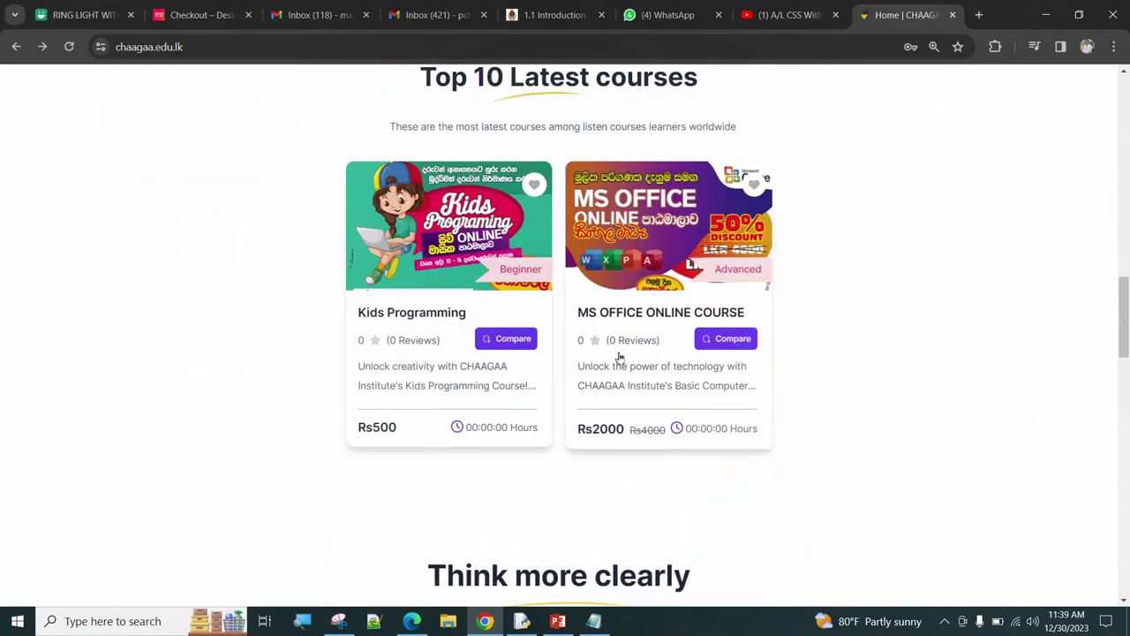
scroll(277, 419, "down", 3)
Step: Look over the home page's latest courses, then open the Log in page from the header
scroll(277, 411, "up", 12)
scroll(511, 329, "up", 5)
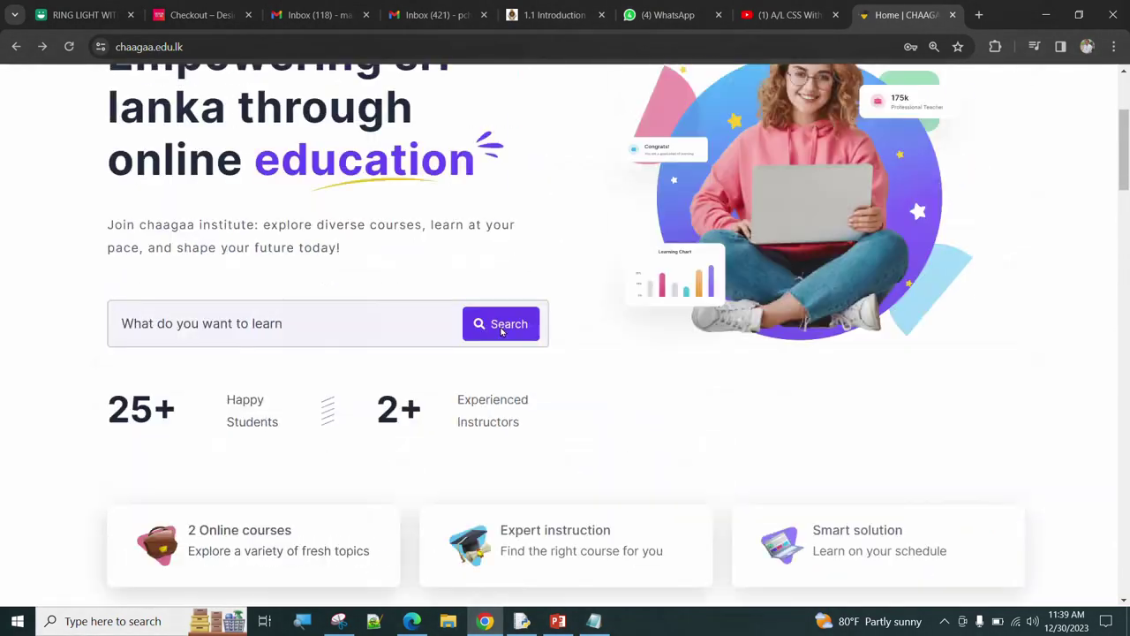
scroll(874, 195, "up", 1)
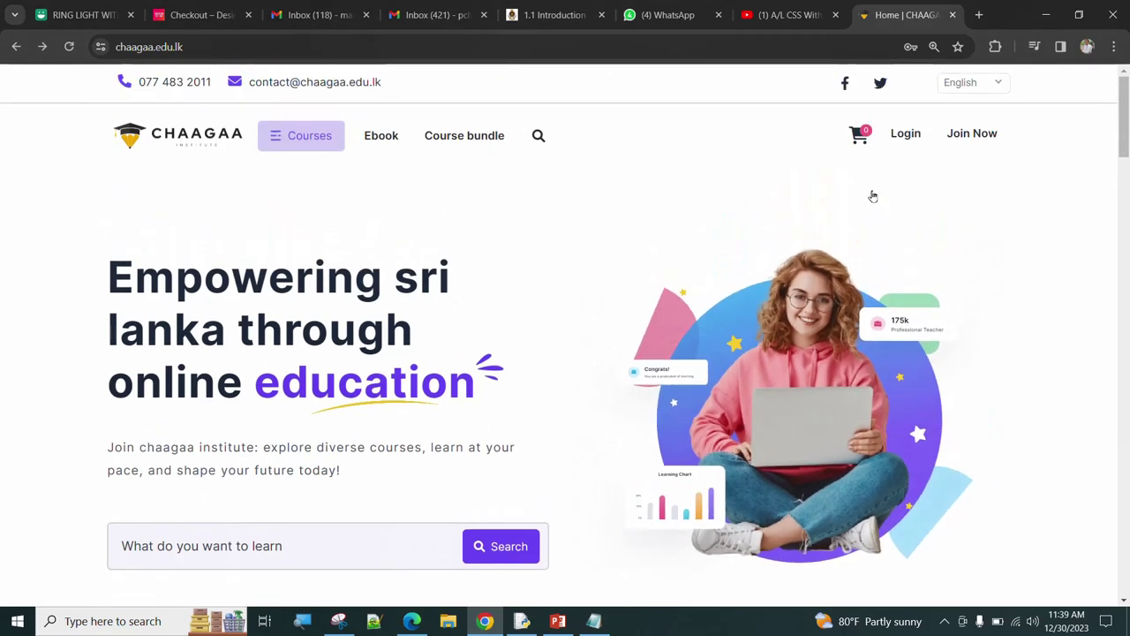
left_click(907, 139)
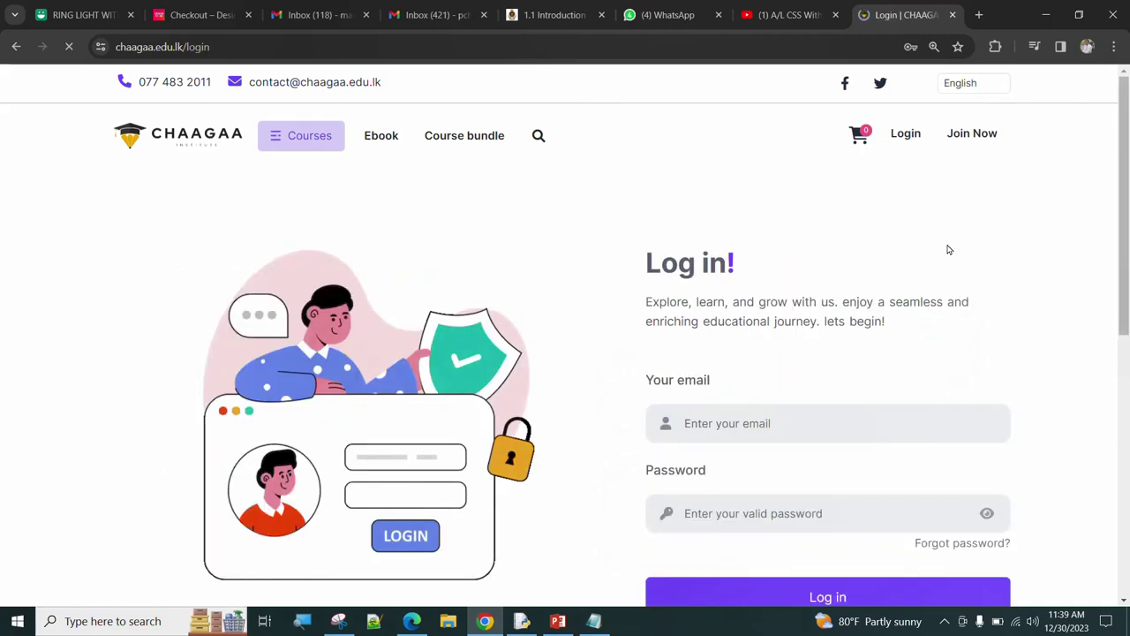
Step: Erase the autofilled password and email on the login form, then go to Sign up
scroll(945, 317, "down", 1)
left_click(759, 449)
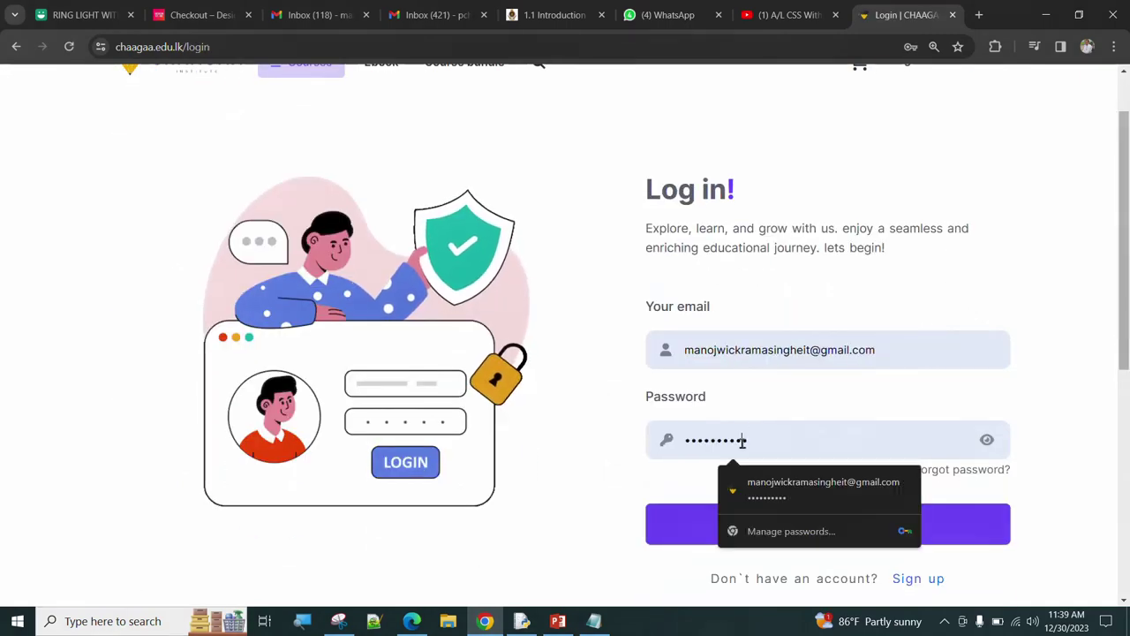
left_click(775, 444)
key("ctrl+a")
key("BackSpace")
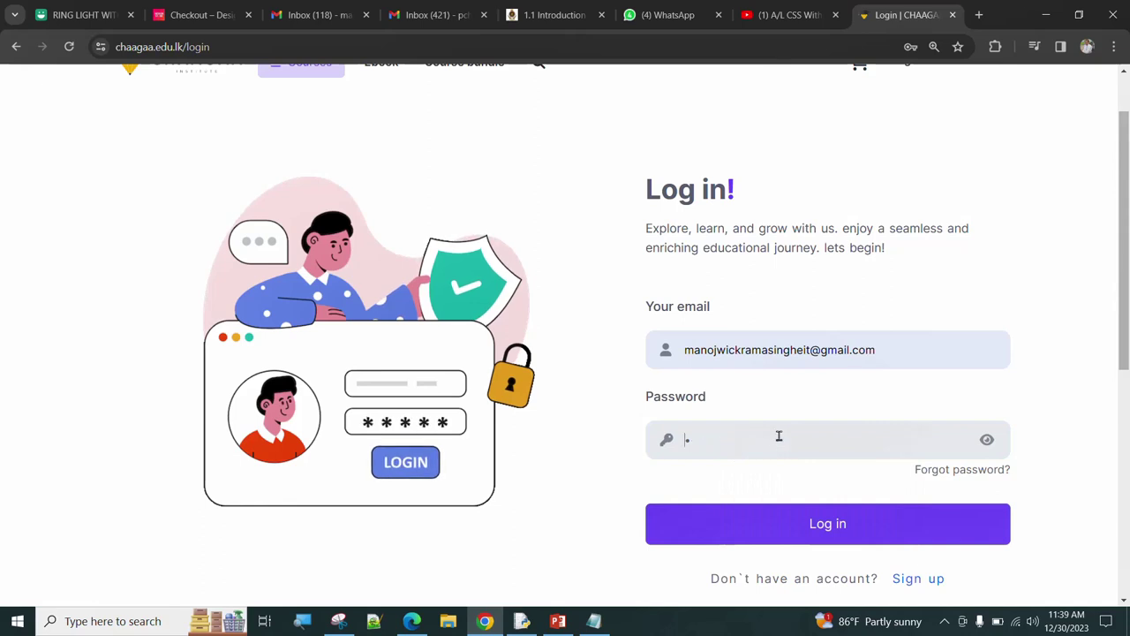
key("BackSpace")
left_click(890, 346)
key("BackSpace")
key("BackSpace")
key("BackSpace")
key("BackSpace")
key("BackSpace")
key("BackSpace")
key("BackSpace")
key("BackSpace")
key("BackSpace")
key("BackSpace")
key("BackSpace")
key("BackSpace")
key("BackSpace")
key("BackSpace")
key("BackSpace")
key("BackSpace")
key("BackSpace")
key("BackSpace")
key("BackSpace")
key("BackSpace")
key("BackSpace")
key("BackSpace")
key("BackSpace")
key("BackSpace")
key("BackSpace")
key("BackSpace")
key("BackSpace")
key("BackSpace")
key("BackSpace")
scroll(750, 367, "down", 2)
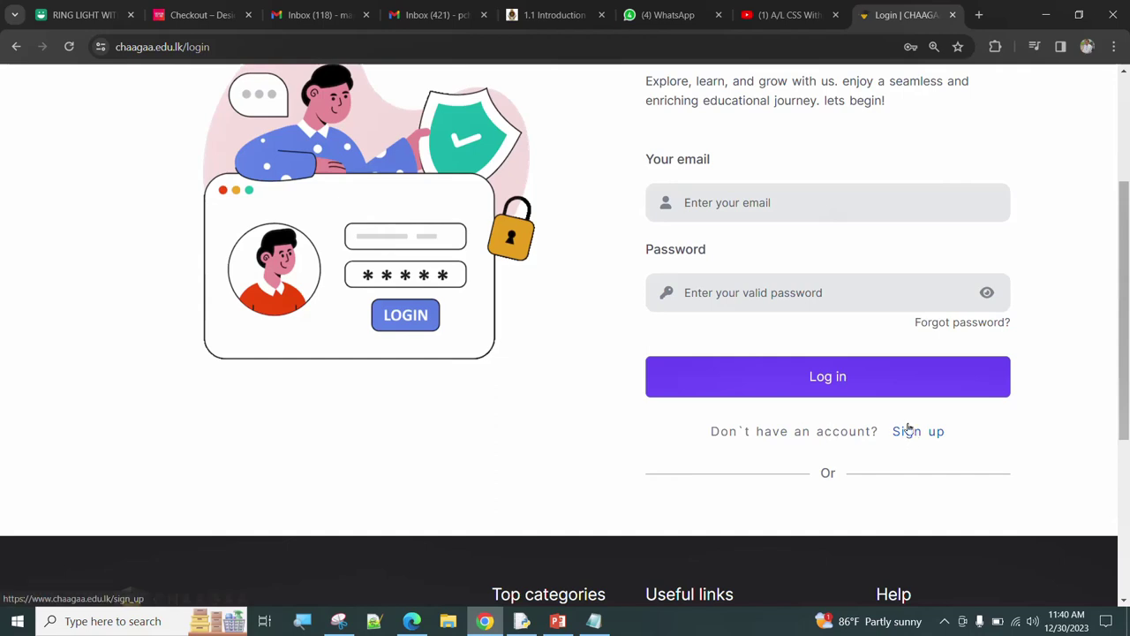
left_click(912, 438)
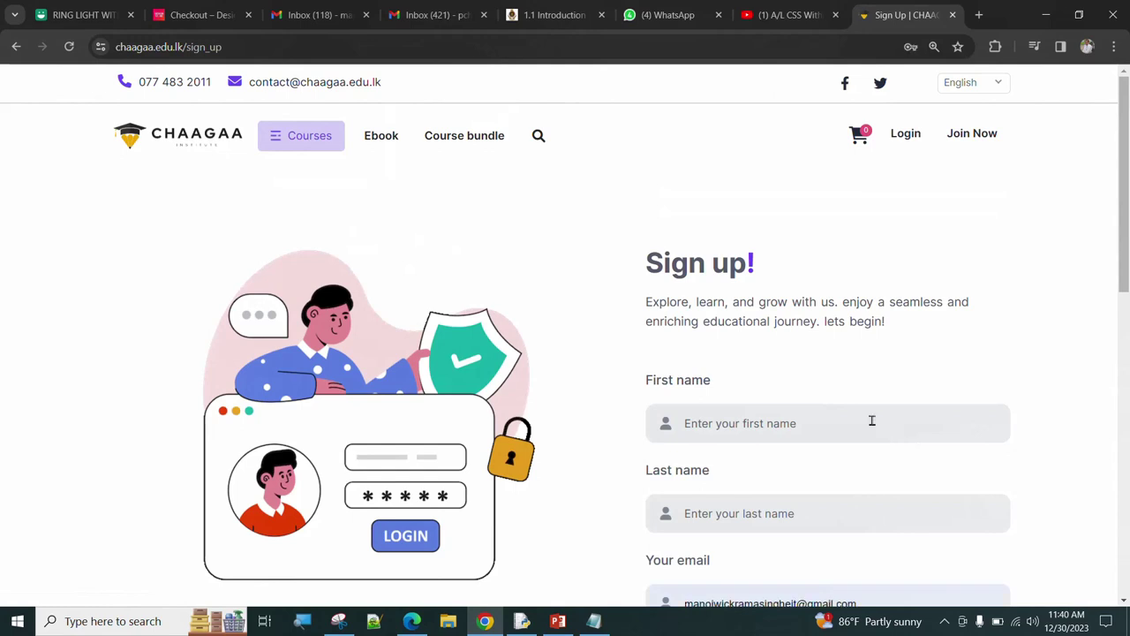
Step: Enter the student's first name, replacing the initially mistyped text
scroll(794, 371, "down", 2)
left_click(711, 281)
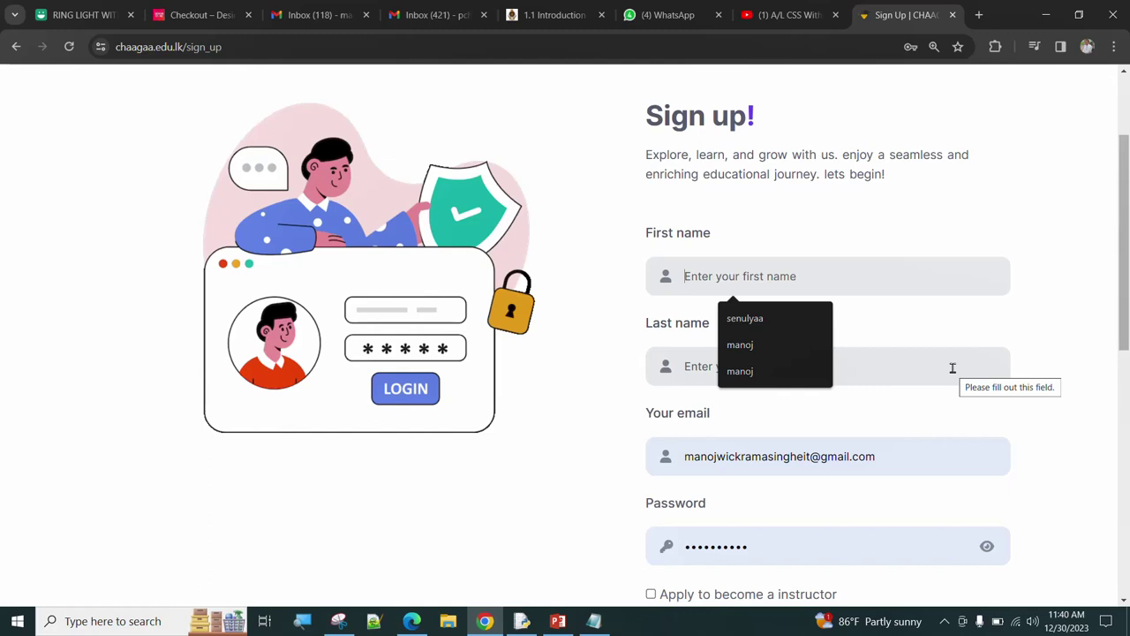
type("mindive")
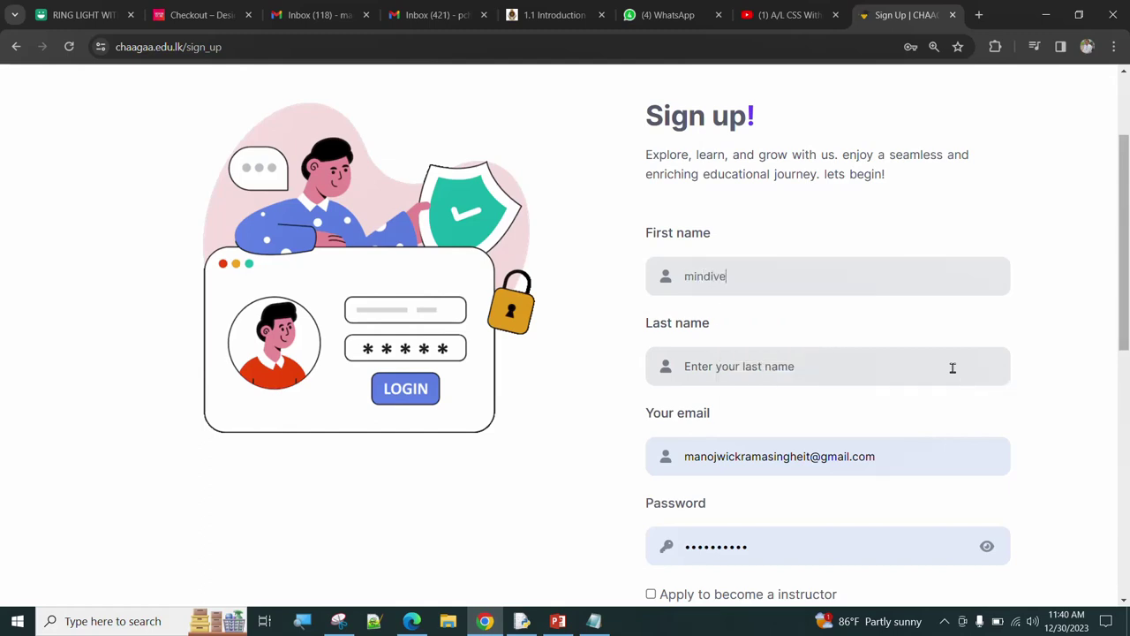
scroll(732, 391, "up", 1)
scroll(727, 320, "down", 3)
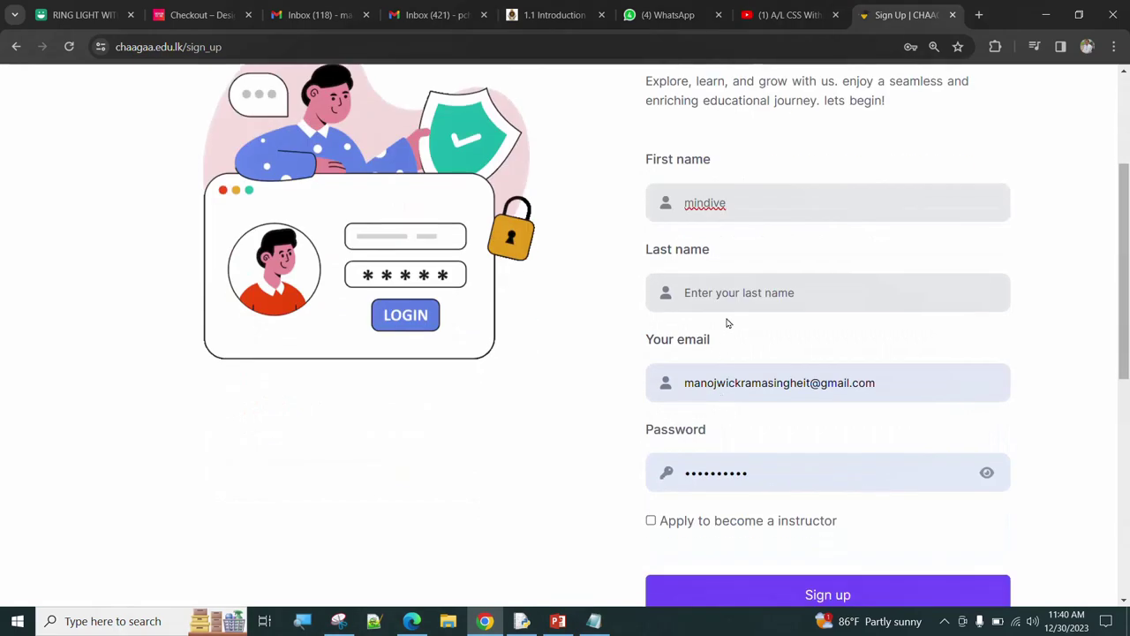
left_click_drag(734, 200, 684, 203)
type("Pra")
Step: Enter the student's last name in the Last name field
left_click(724, 292)
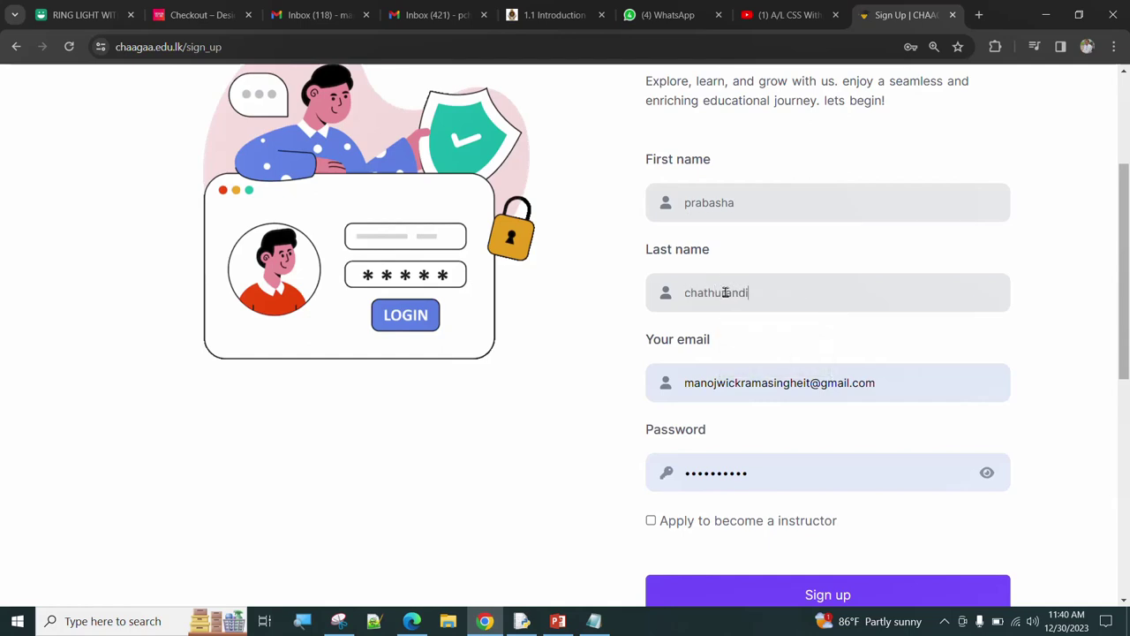
left_click(846, 382)
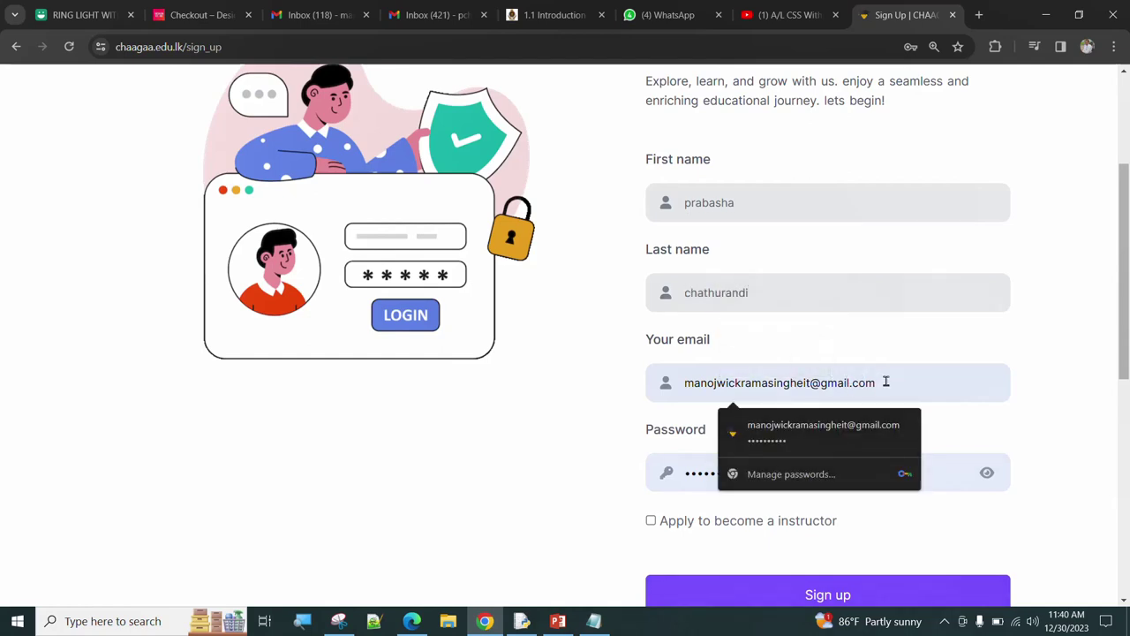
Step: Replace the prefilled email with the student's own Gmail address
left_click_drag(886, 381, 645, 387)
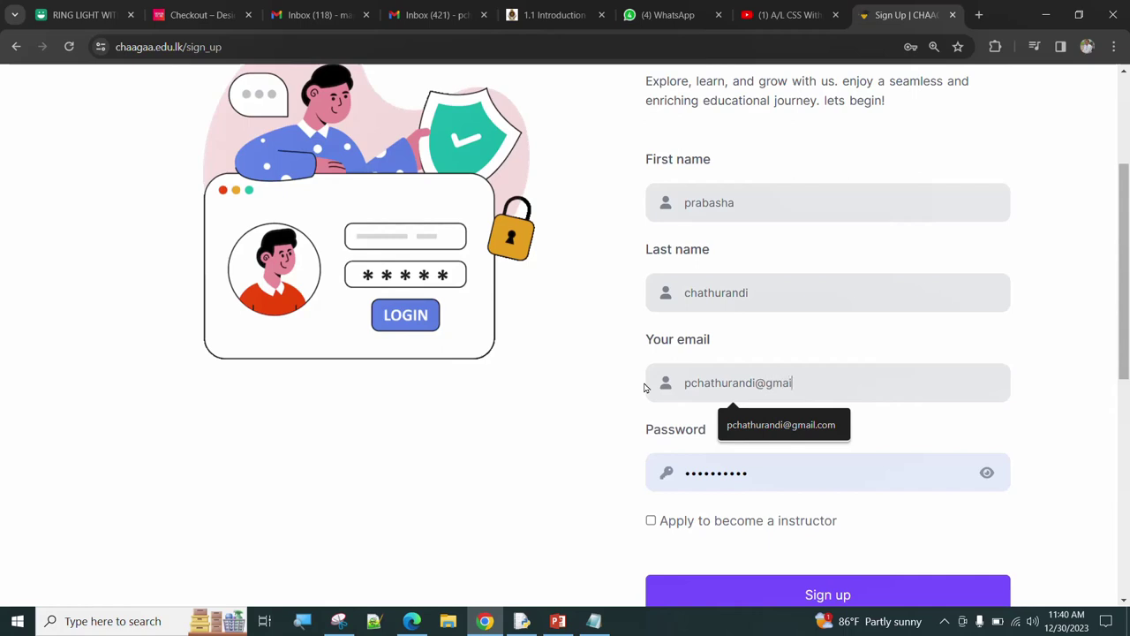
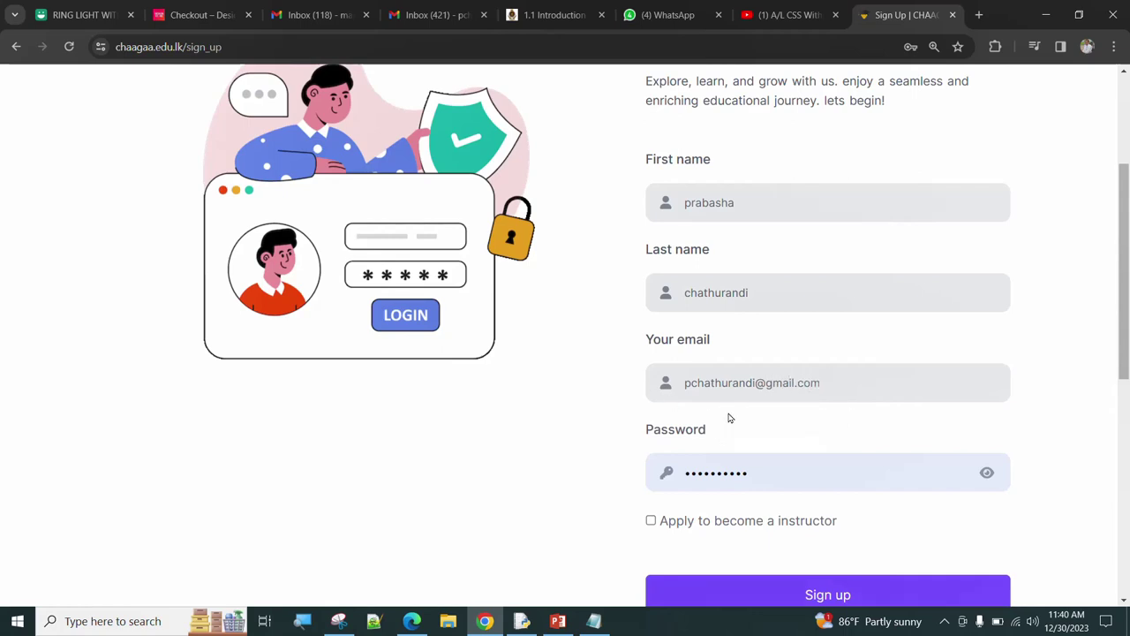
Step: Clear the prefilled password and type a new account password
left_click(758, 472)
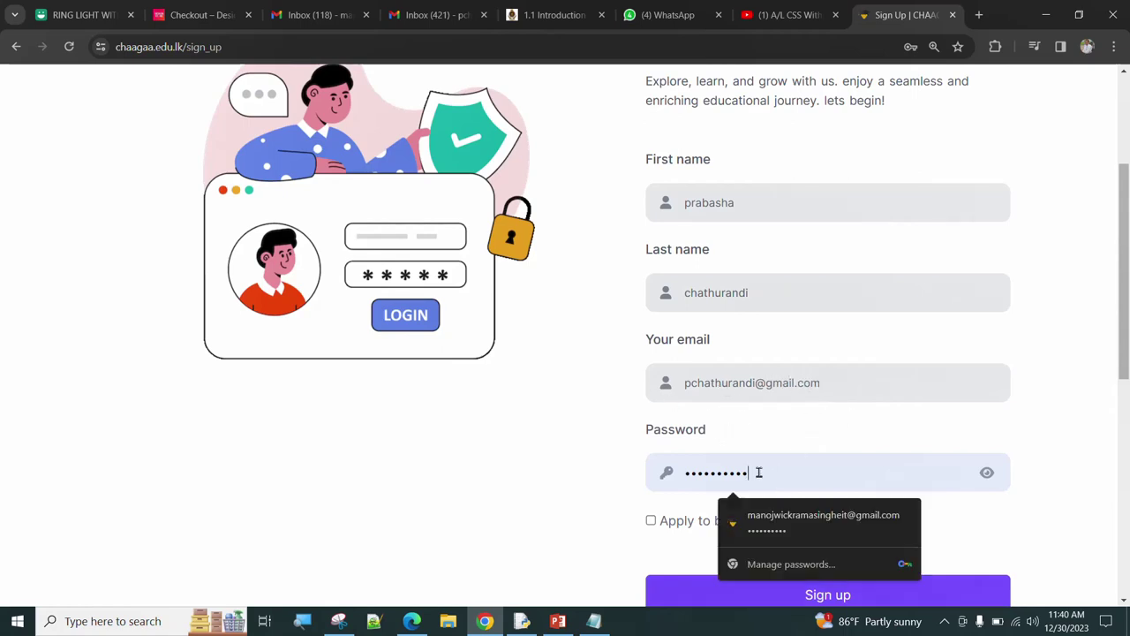
key("BackSpace")
key("BackSpace")
key("BackSpace")
key("BackSpace")
key("BackSpace")
key("BackSpace")
key("BackSpace")
key("BackSpace")
key("BackSpace")
key("BackSpace")
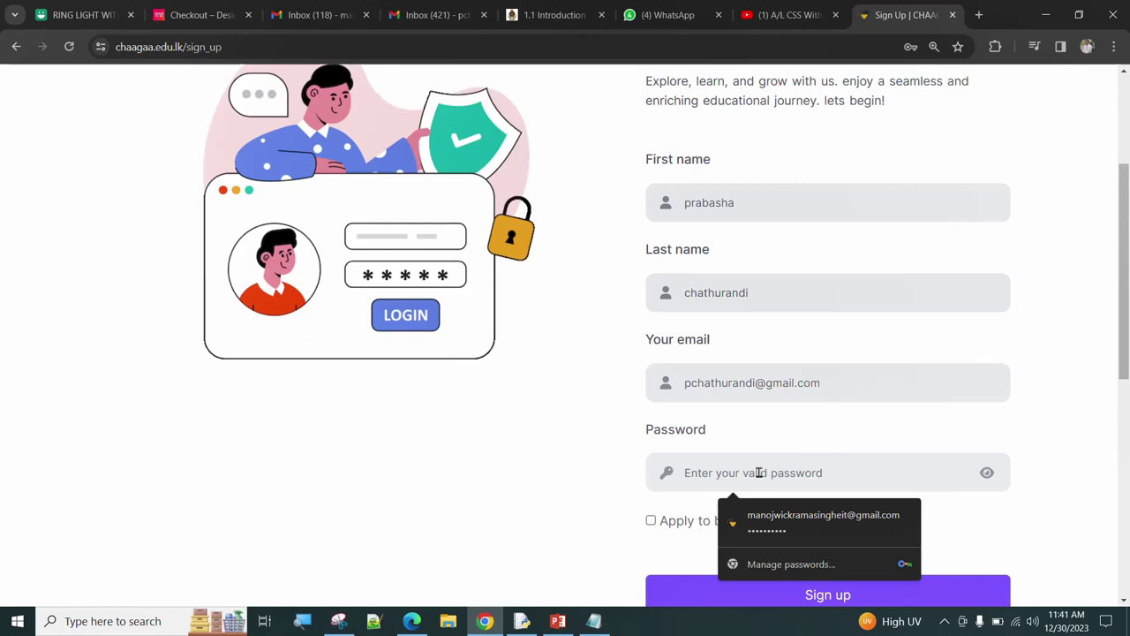
type("•••")
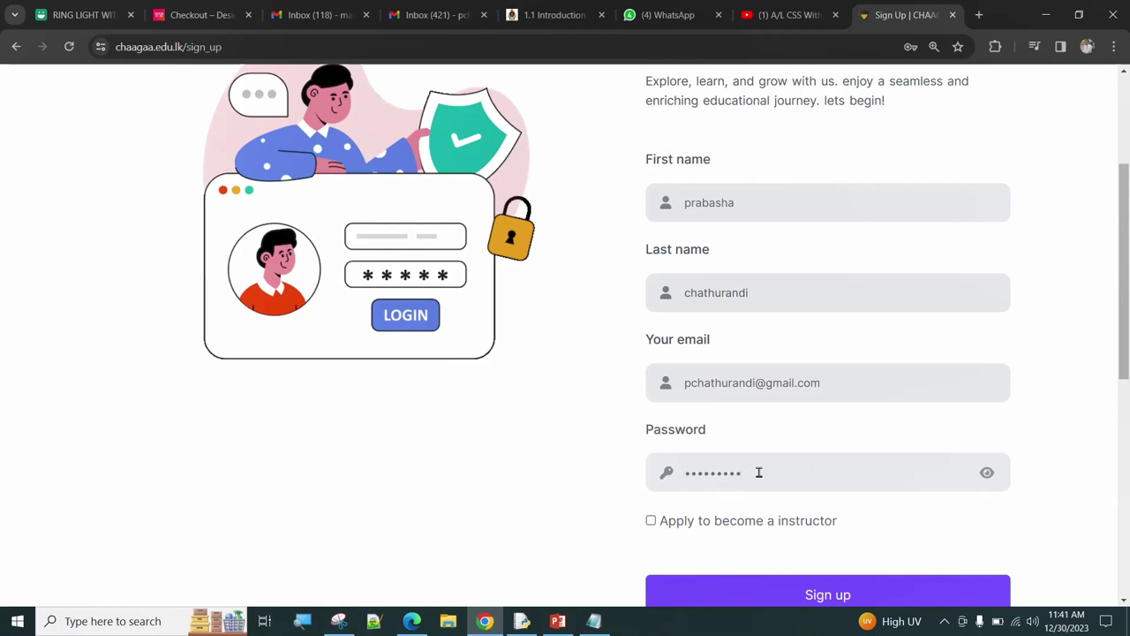
scroll(757, 472, "down", 1)
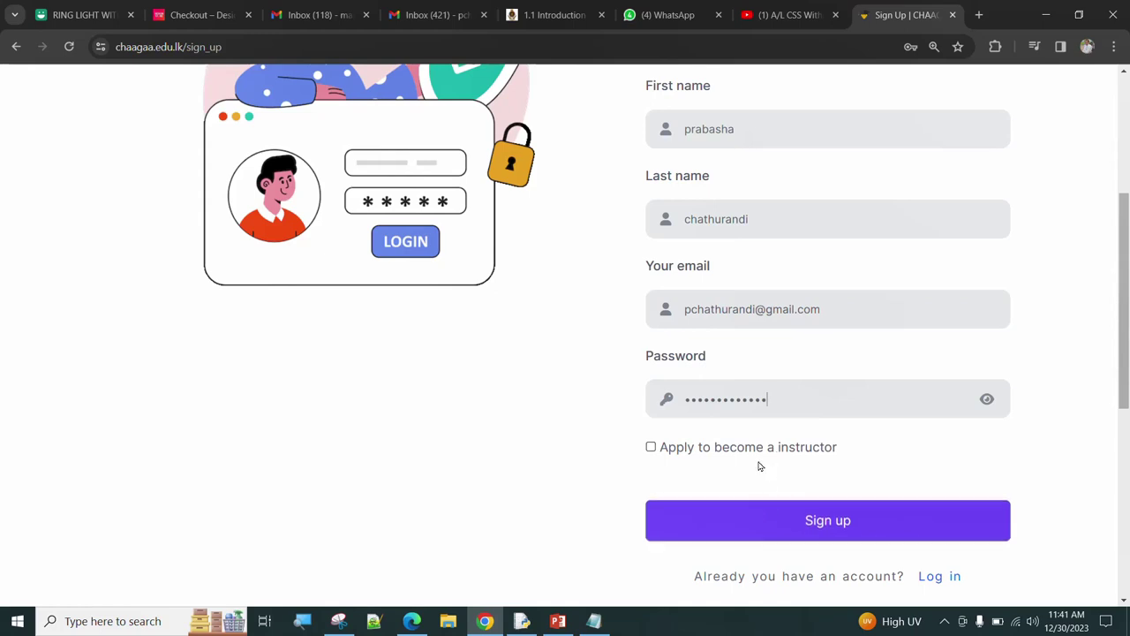
scroll(821, 517, "down", 1)
scroll(821, 441, "down", 1)
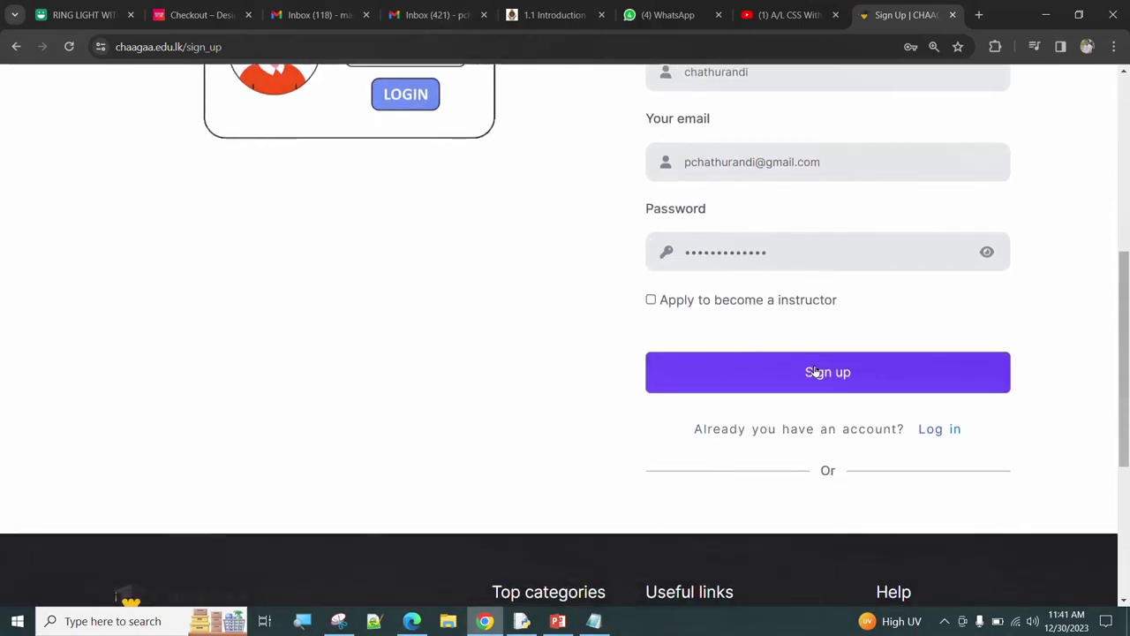
Step: Submit the sign-up form and choose Never on Chrome's save-password prompt
left_click(807, 374)
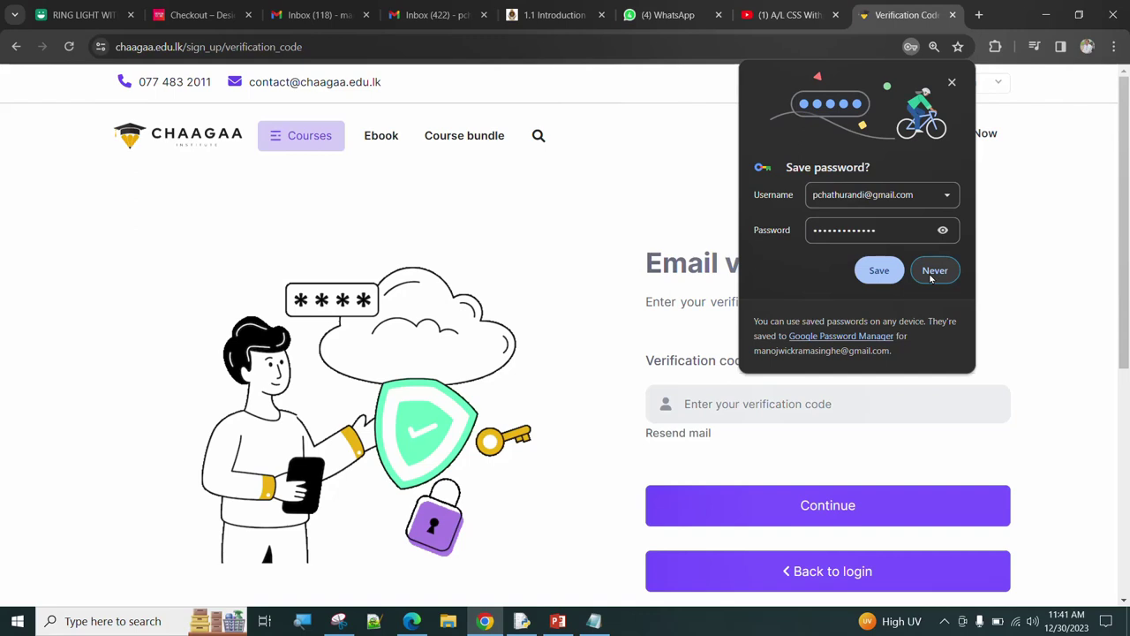
left_click(932, 271)
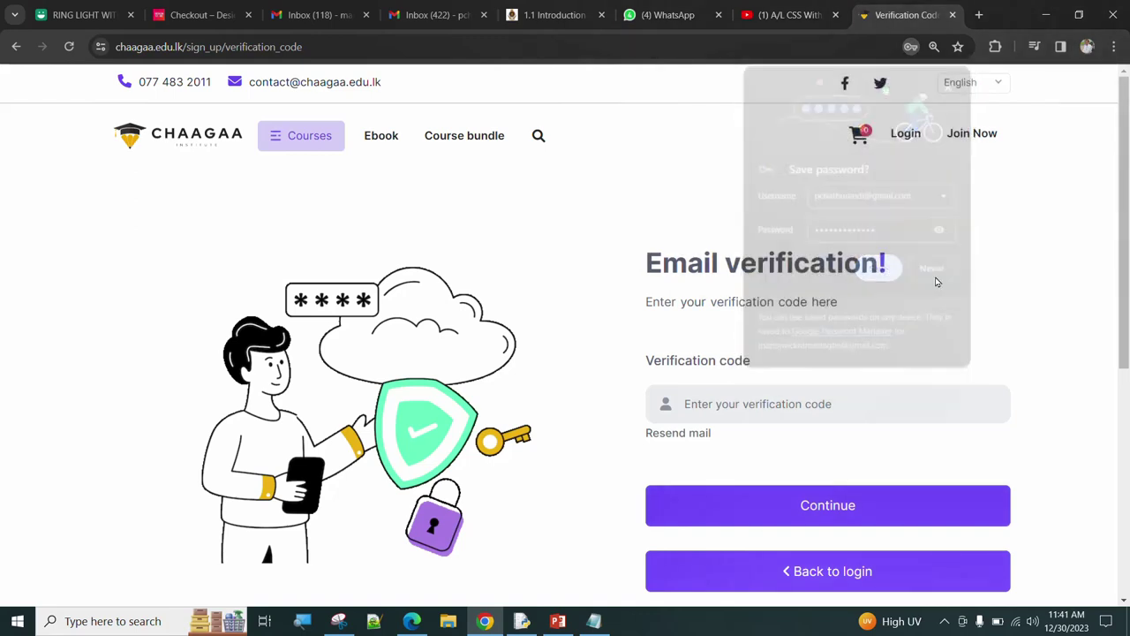
scroll(971, 190, "down", 2)
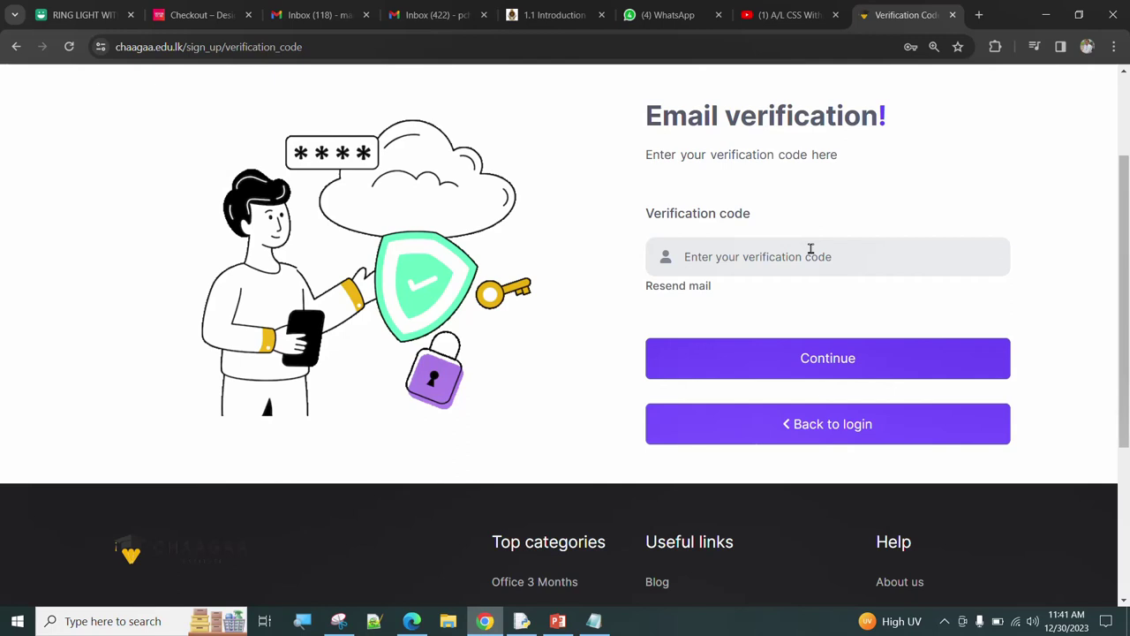
Step: Open and read CHAAGAA's 'Registered successfully' email in the student's Gmail inbox
left_click(332, 19)
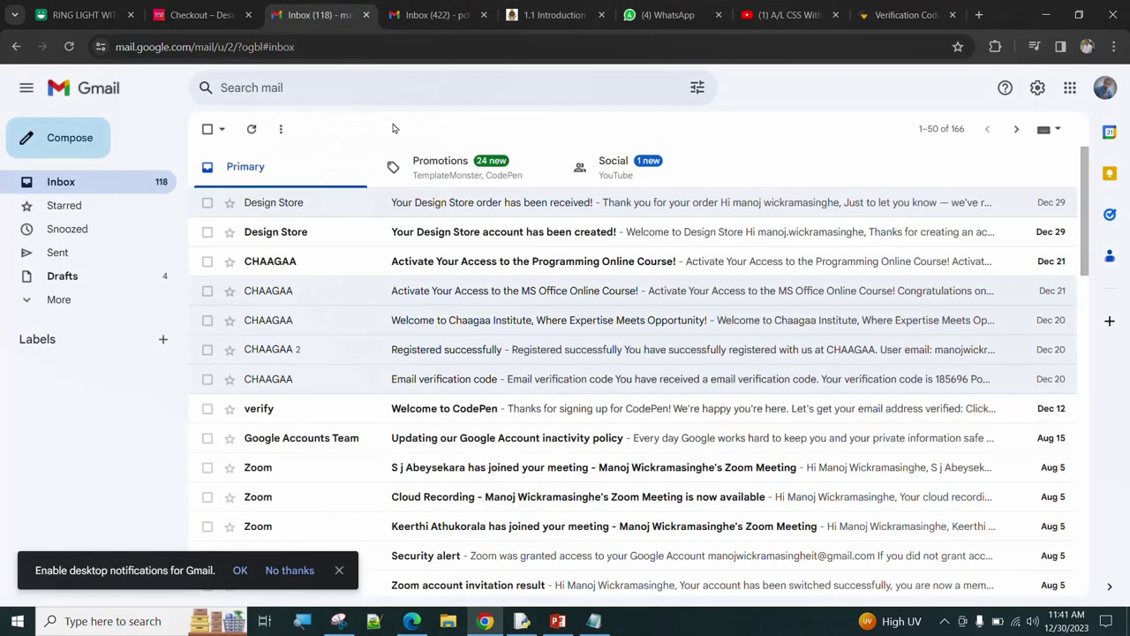
left_click(422, 18)
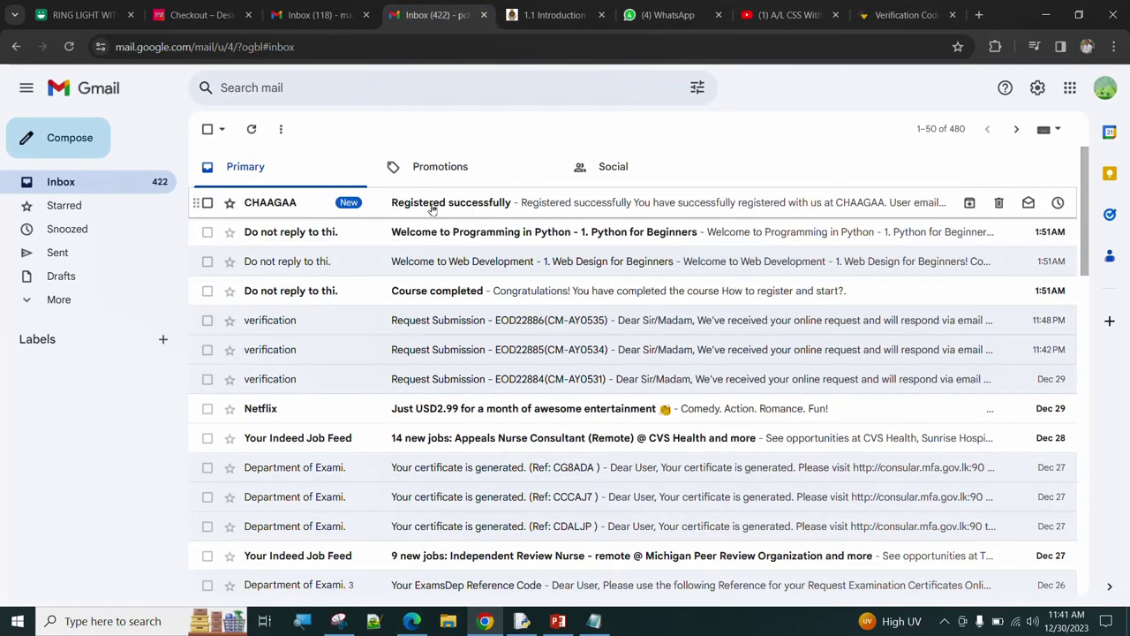
left_click(424, 205)
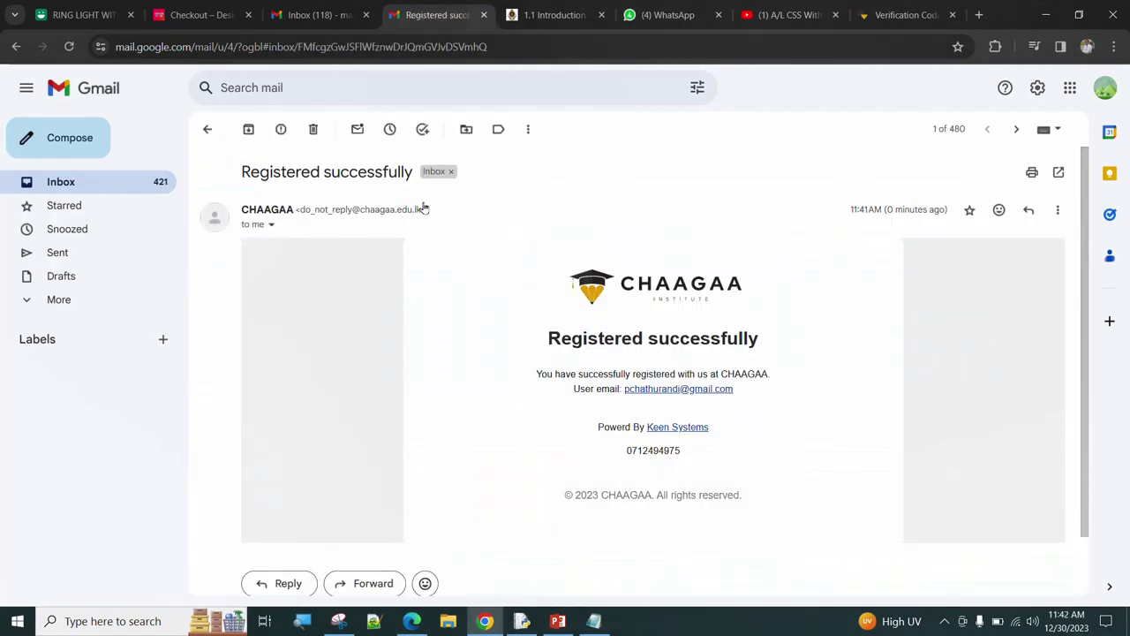
scroll(678, 433, "down", 1)
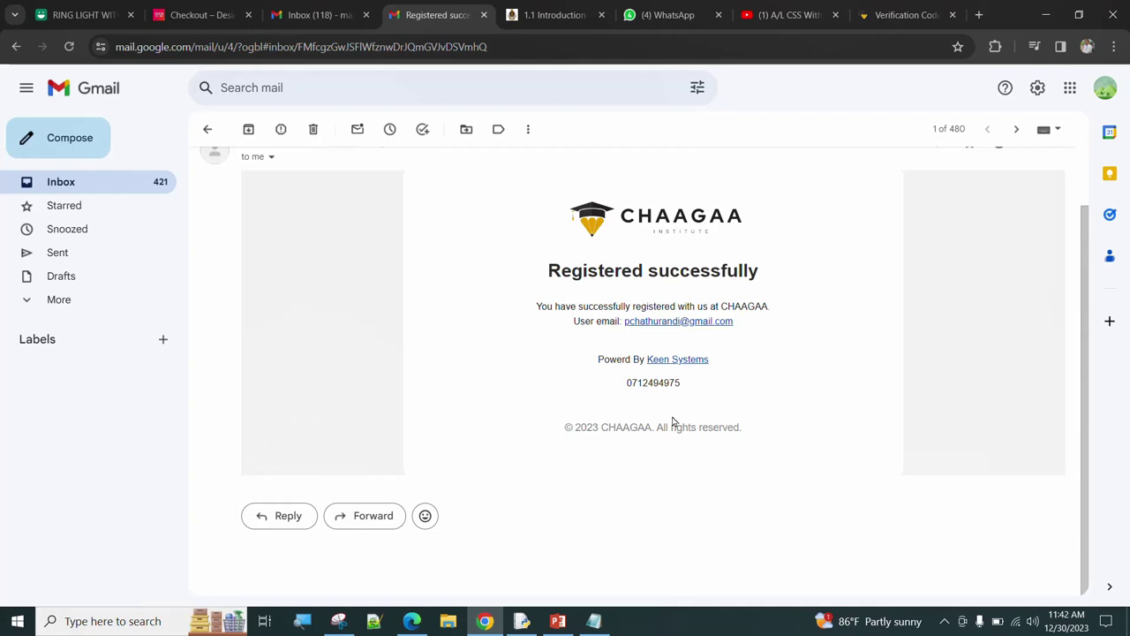
scroll(634, 365, "up", 1)
scroll(634, 366, "down", 1)
scroll(633, 366, "up", 1)
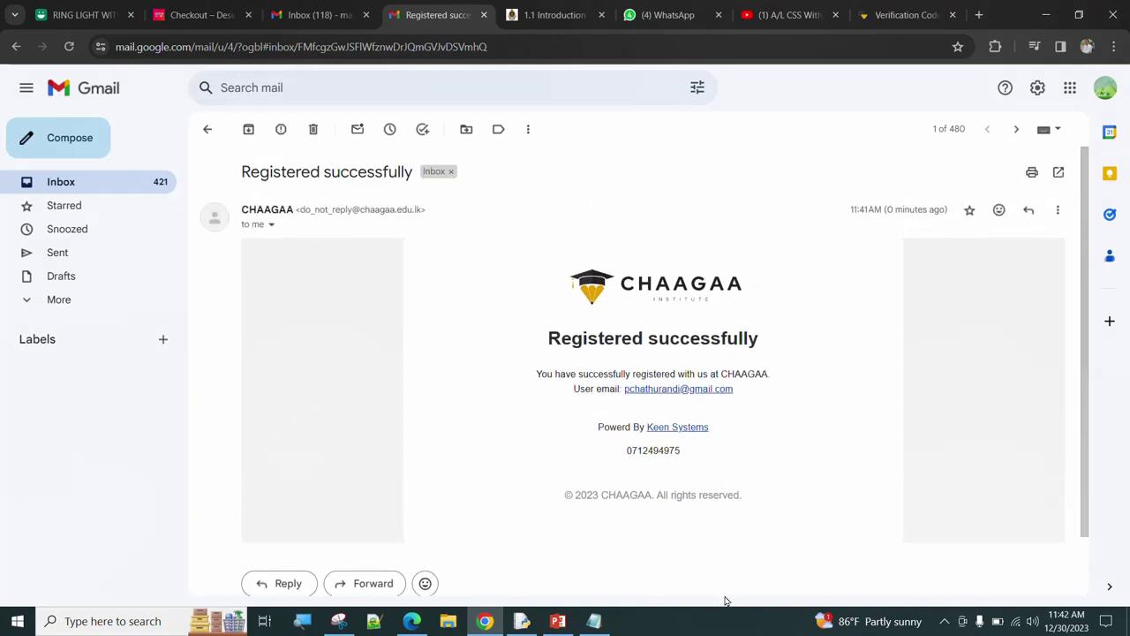
Step: Check the hidden system tray icons, then return to the Email verification page
left_click(943, 620)
left_click(945, 593)
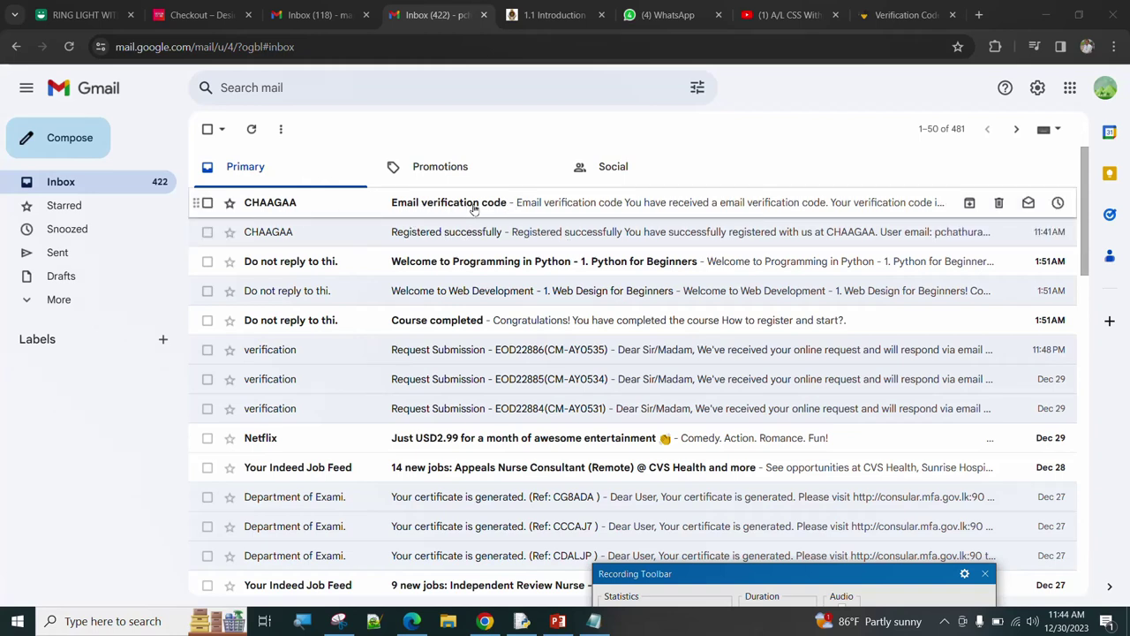
left_click(904, 15)
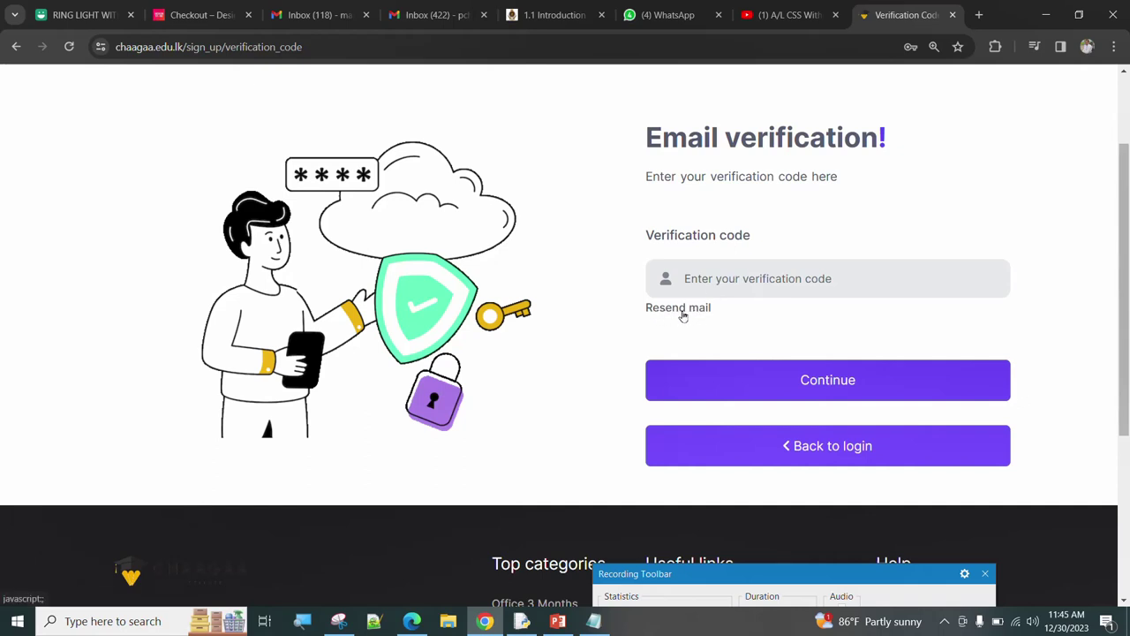
Step: Open CHAAGAA's 'Email verification code' message and select the emailed code
left_click(425, 15)
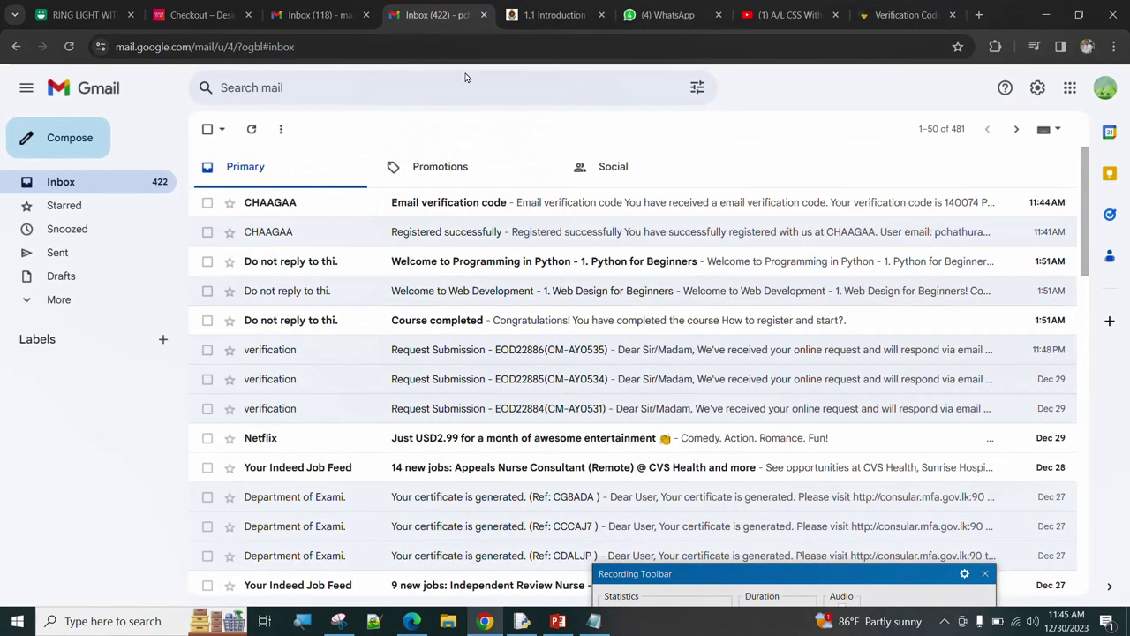
left_click(421, 207)
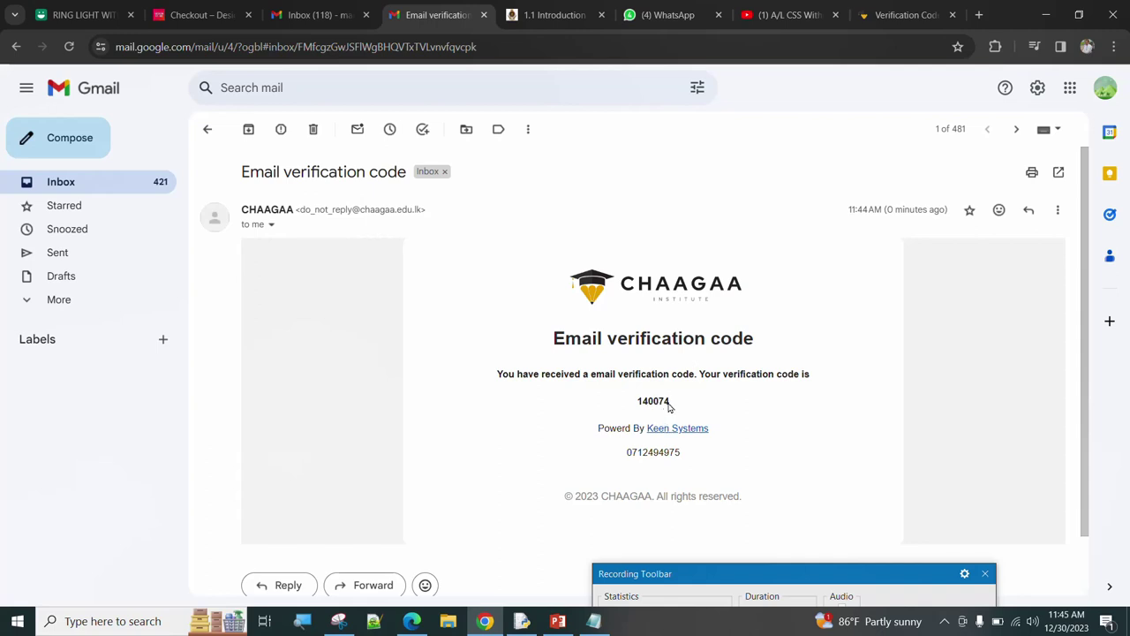
double_click(668, 403)
Step: Type the emailed verification code into the Verification code field
left_click(893, 15)
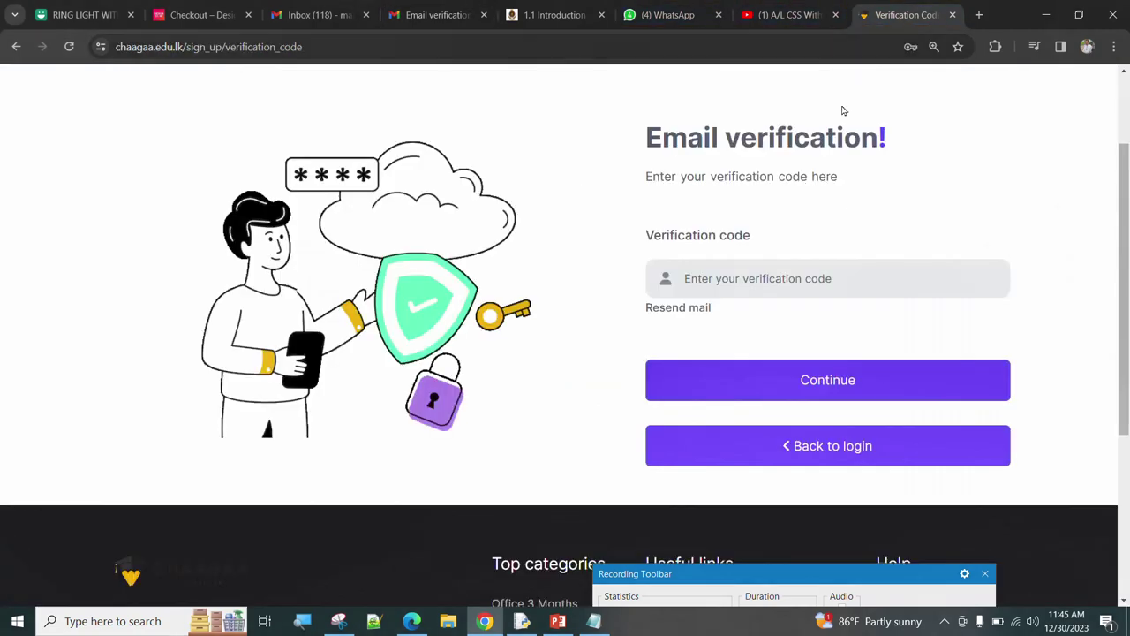
left_click(695, 281)
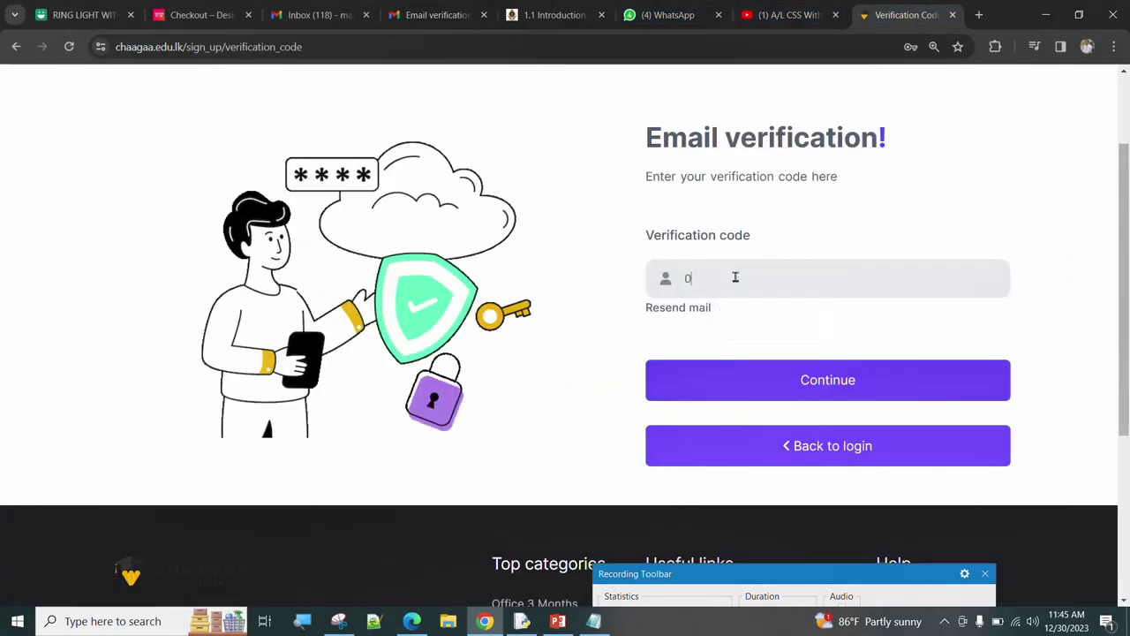
key("BackSpace")
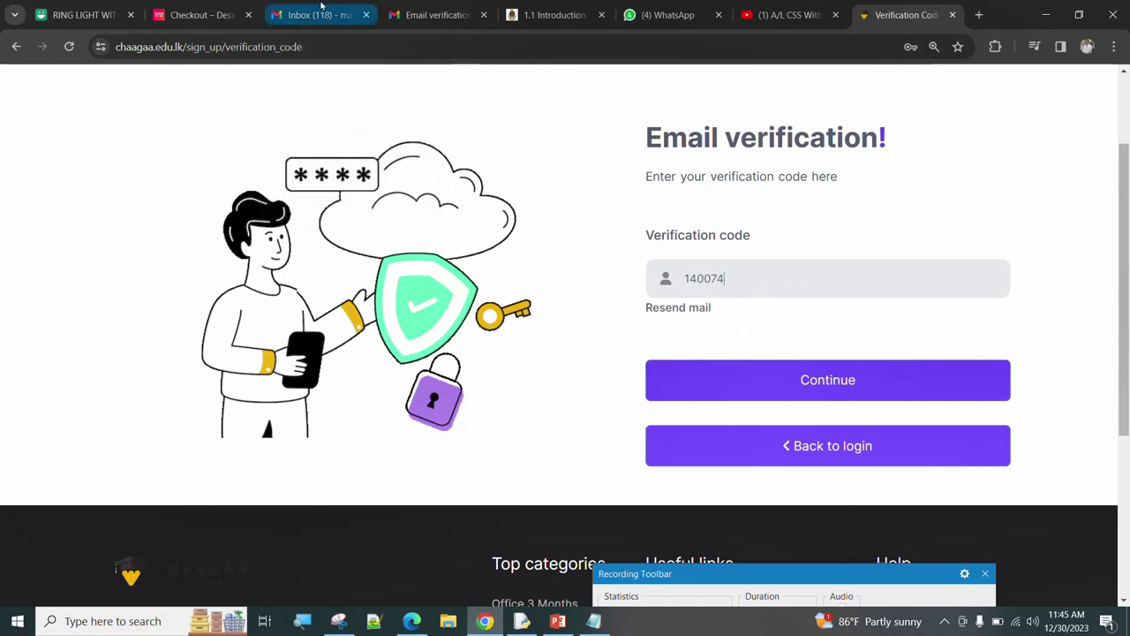
Step: Check the code against the email, then submit it with Continue
left_click(434, 15)
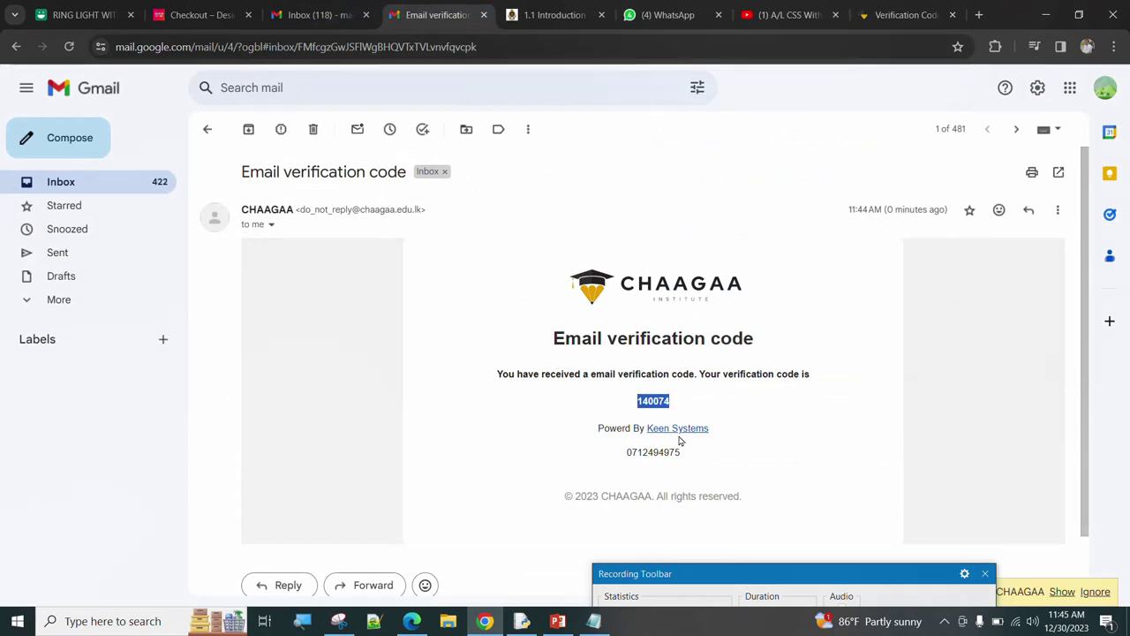
left_click(793, 386)
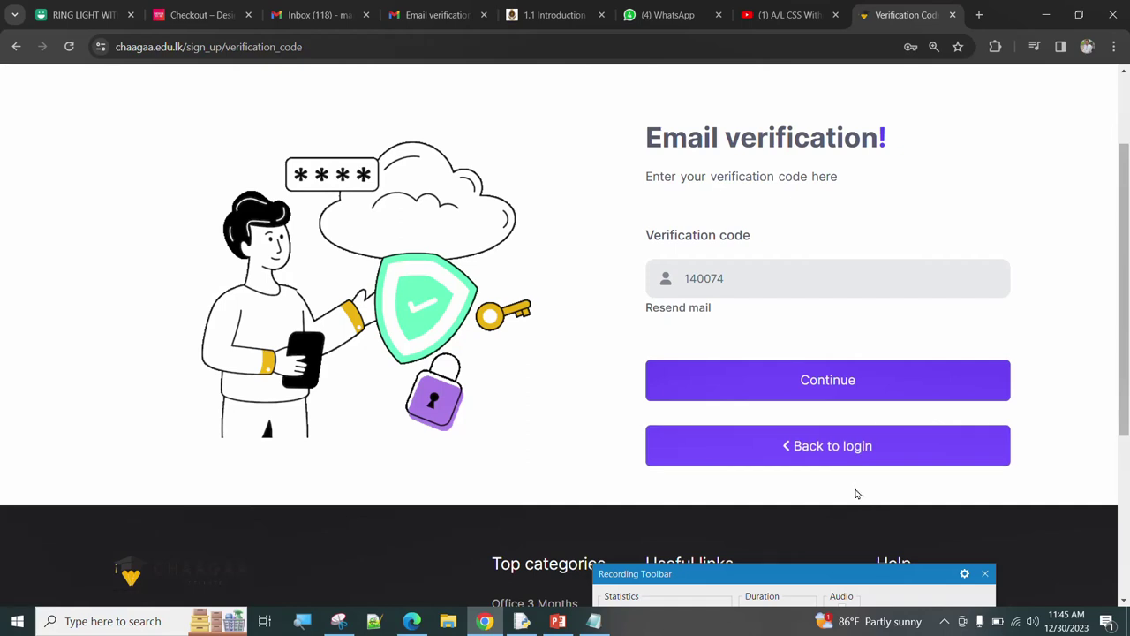
left_click(774, 386)
left_click_drag(848, 579, 763, 579)
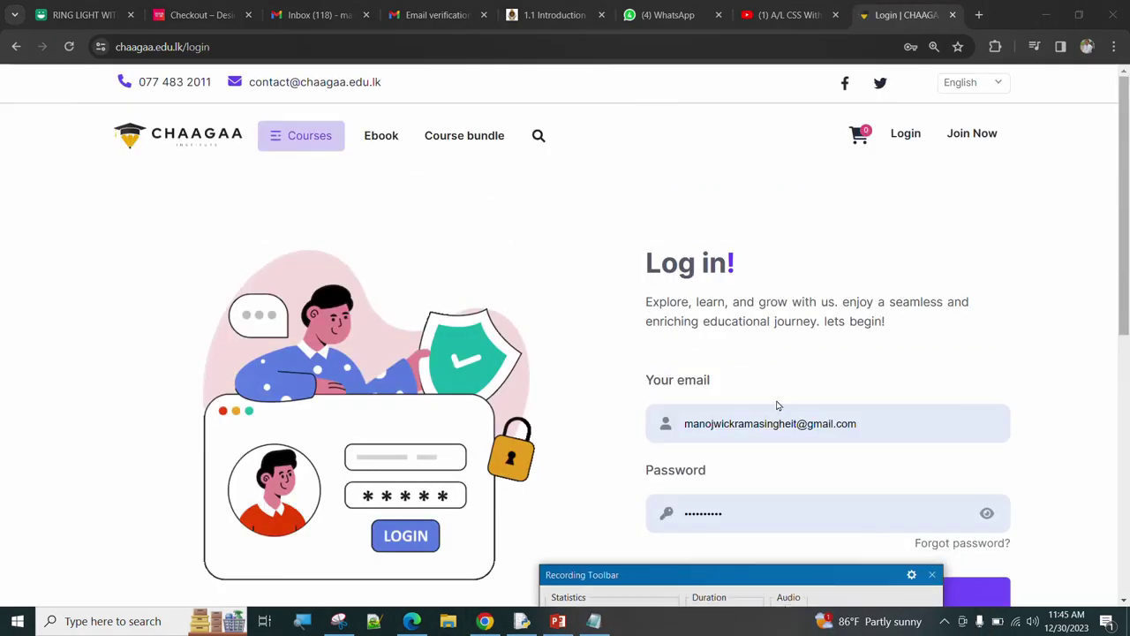
Step: Replace the login email with the student's own address, accepting the suggested entry
left_click(865, 423)
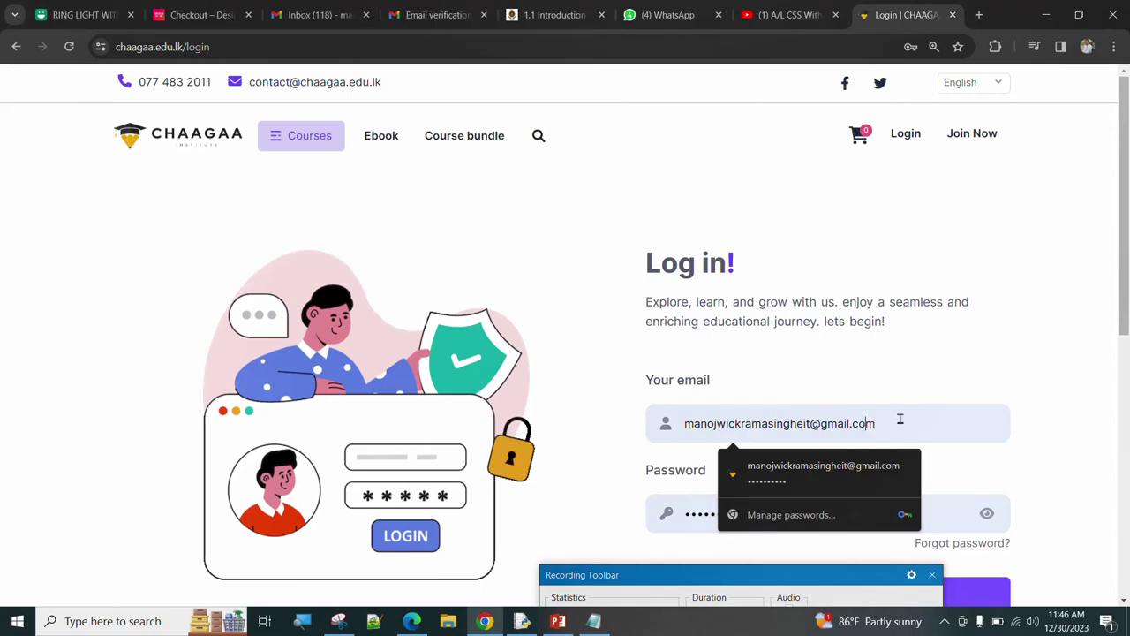
left_click_drag(873, 422, 664, 429)
type("pra")
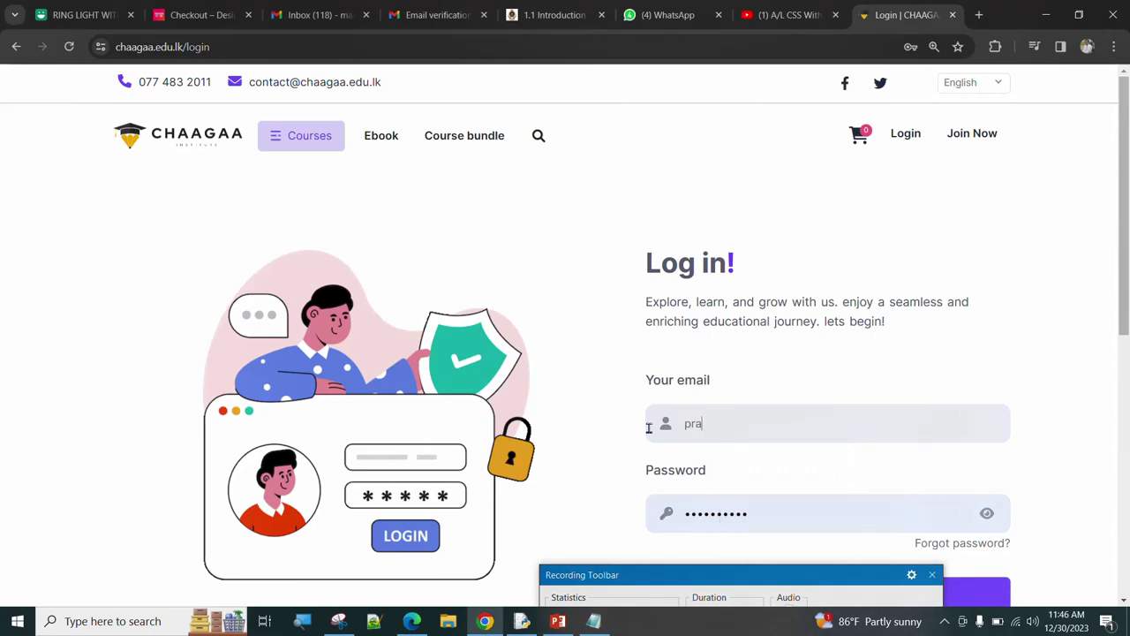
type("bsha")
key("BackSpace")
key("BackSpace")
key("BackSpace")
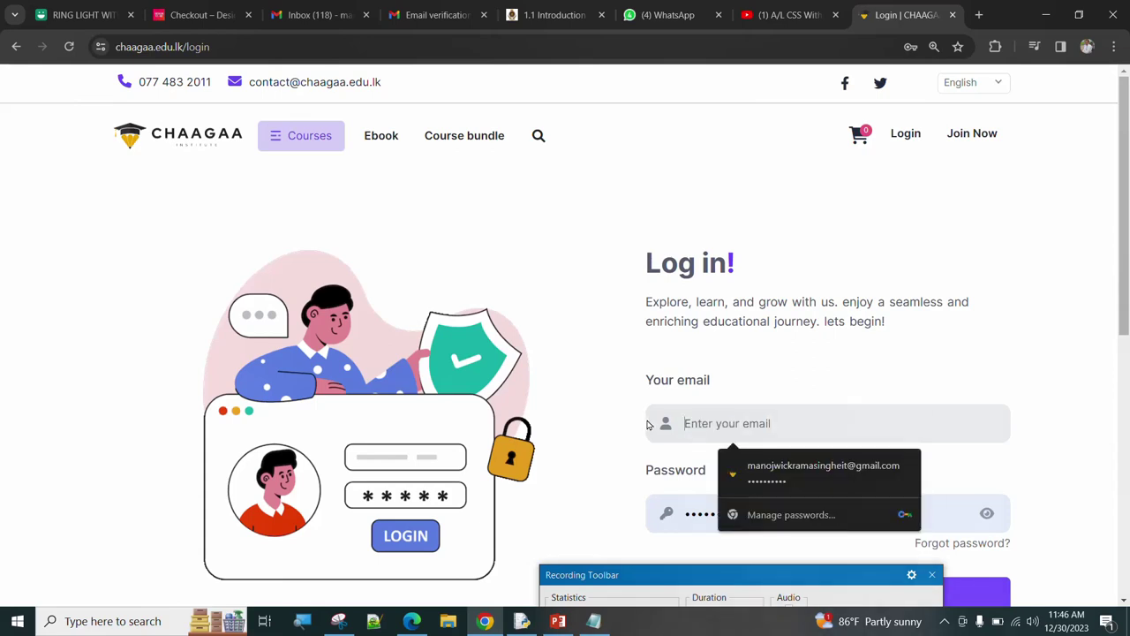
type("ch")
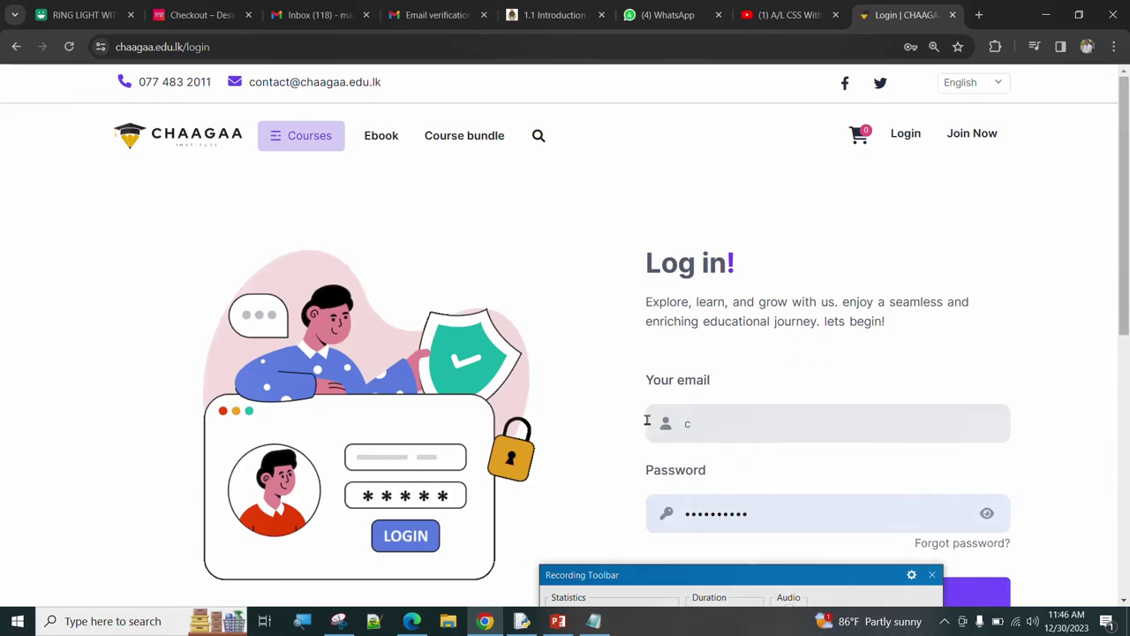
key("BackSpace")
type("pcha")
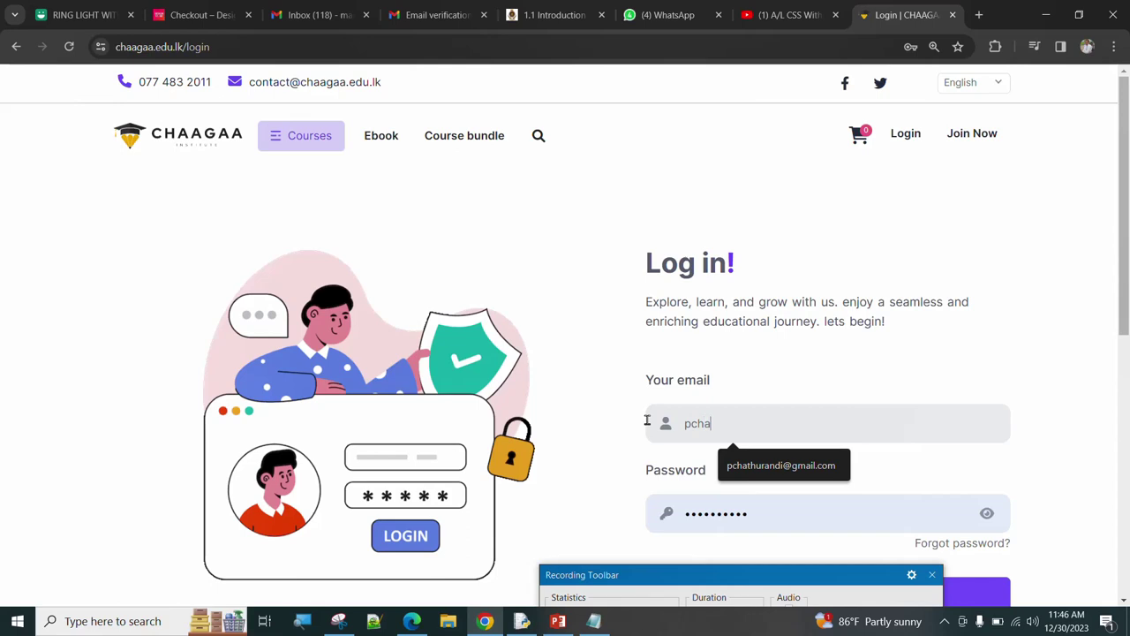
left_click(795, 472)
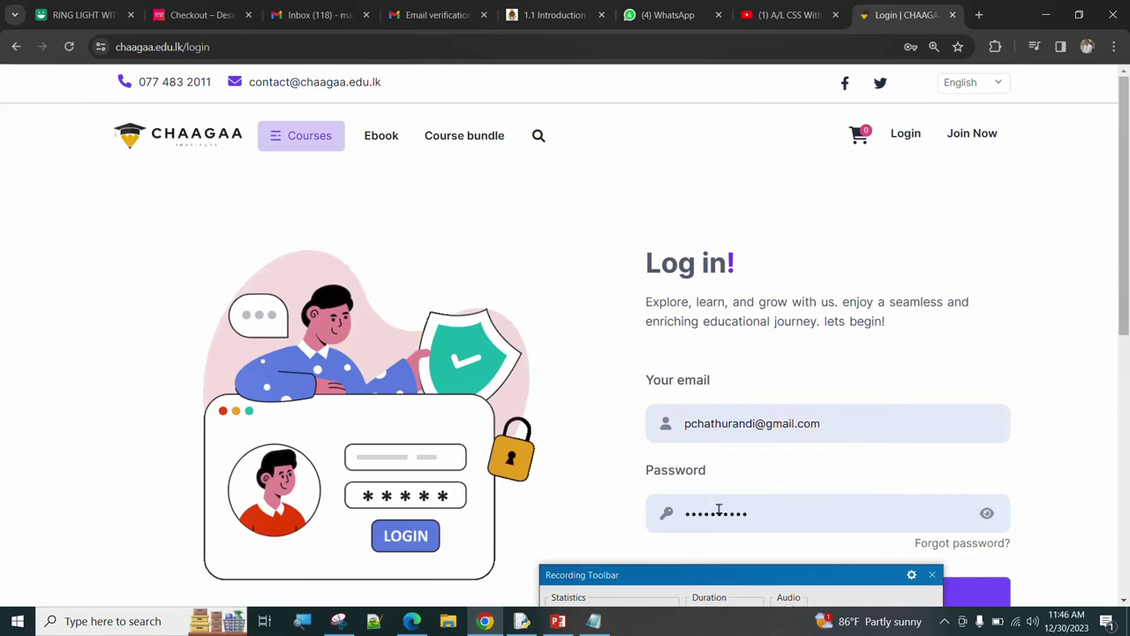
Step: Re-enter the account password and log in to the student account
left_click(719, 509)
left_click_drag(751, 512, 685, 513)
key("BackSpace")
type("••••••")
key("BackSpace")
type("••••••••")
scroll(897, 336, "down", 2)
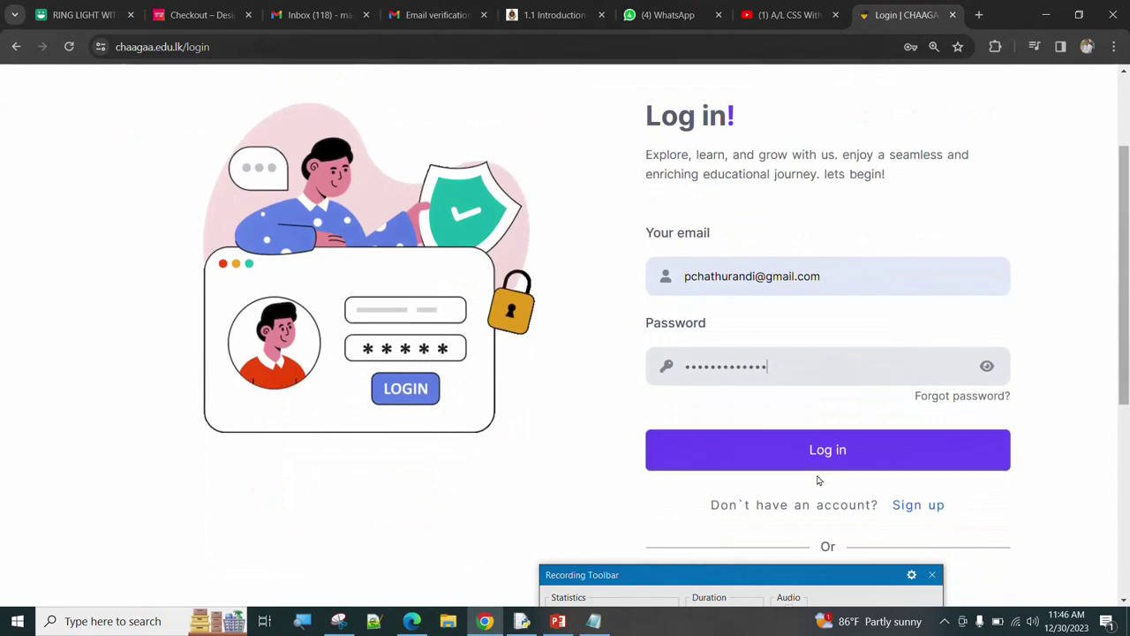
left_click(815, 461)
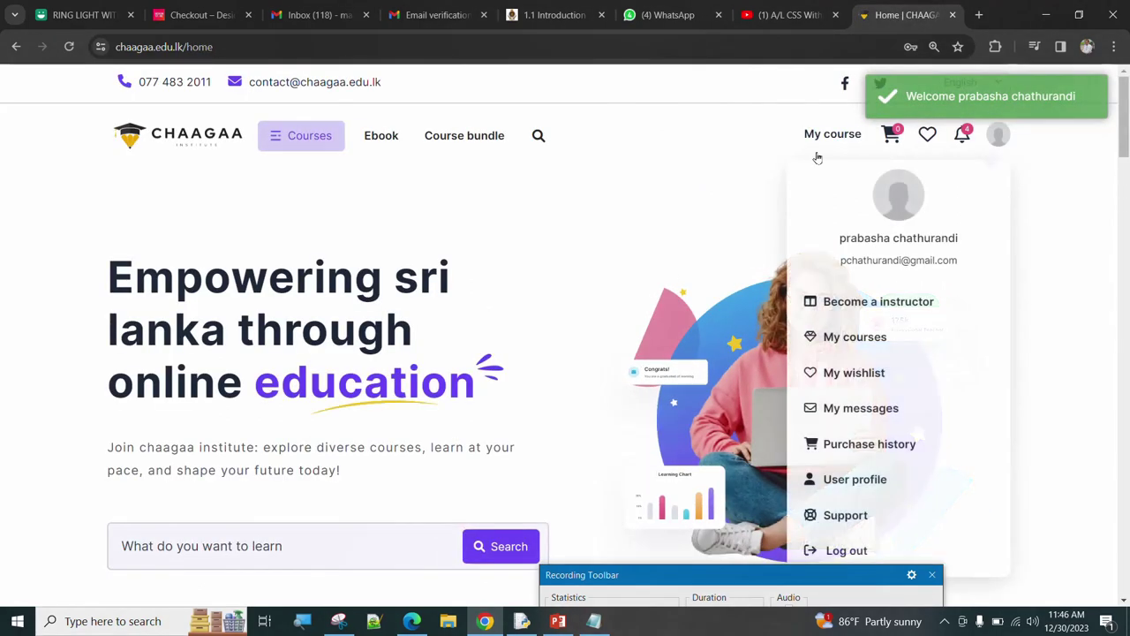
mouse_move(1000, 143)
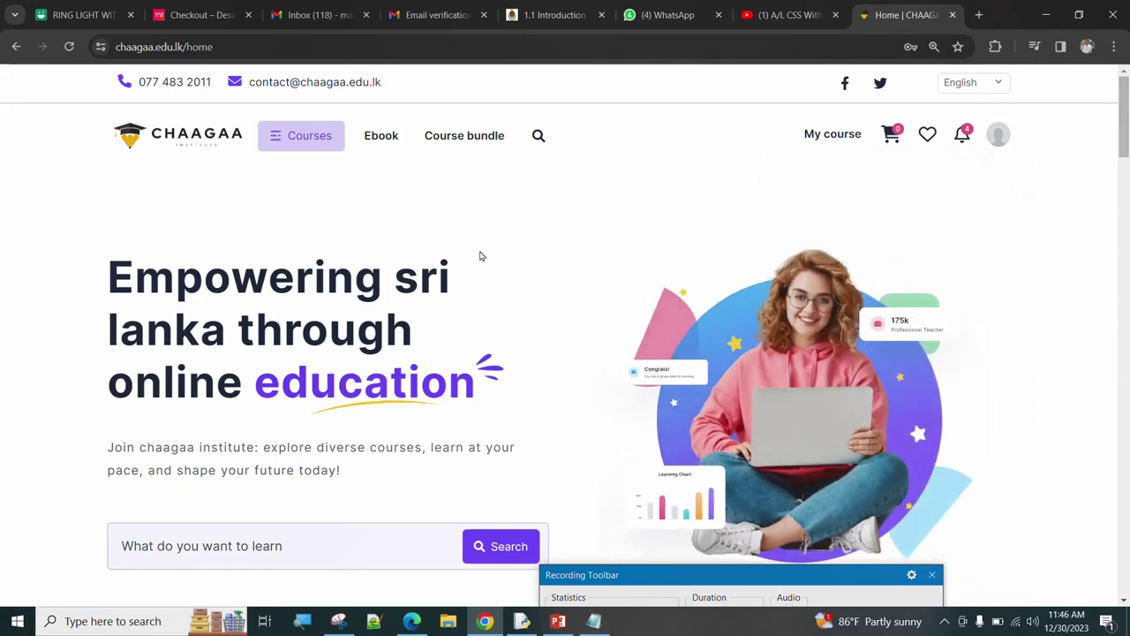
scroll(480, 253, "down", 1)
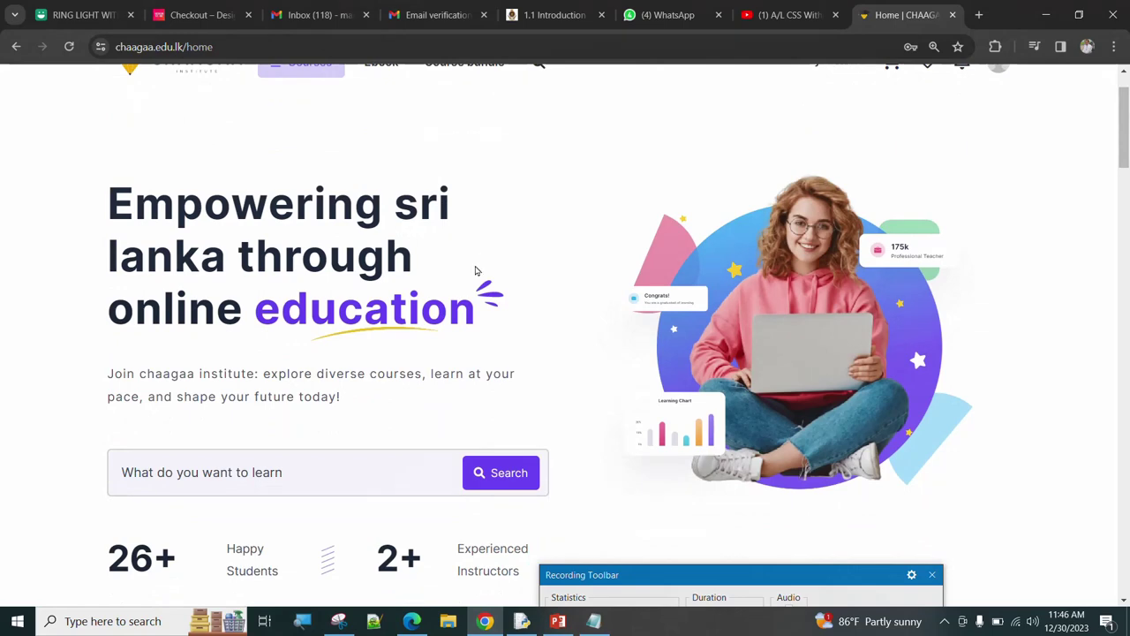
scroll(474, 270, "down", 4)
scroll(473, 270, "down", 5)
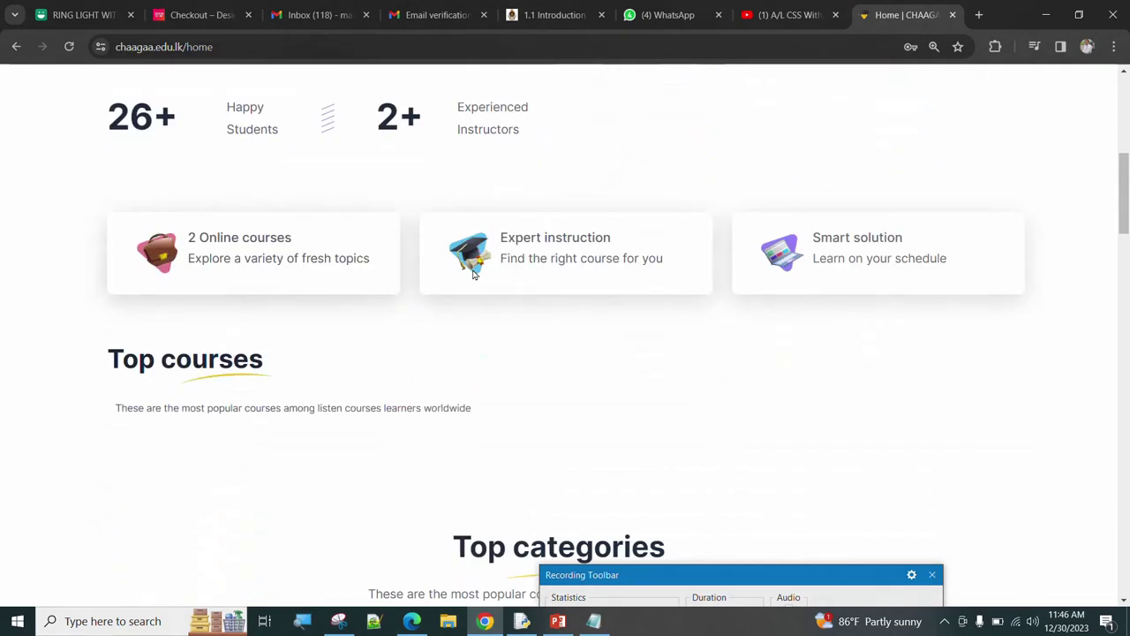
scroll(472, 274, "down", 4)
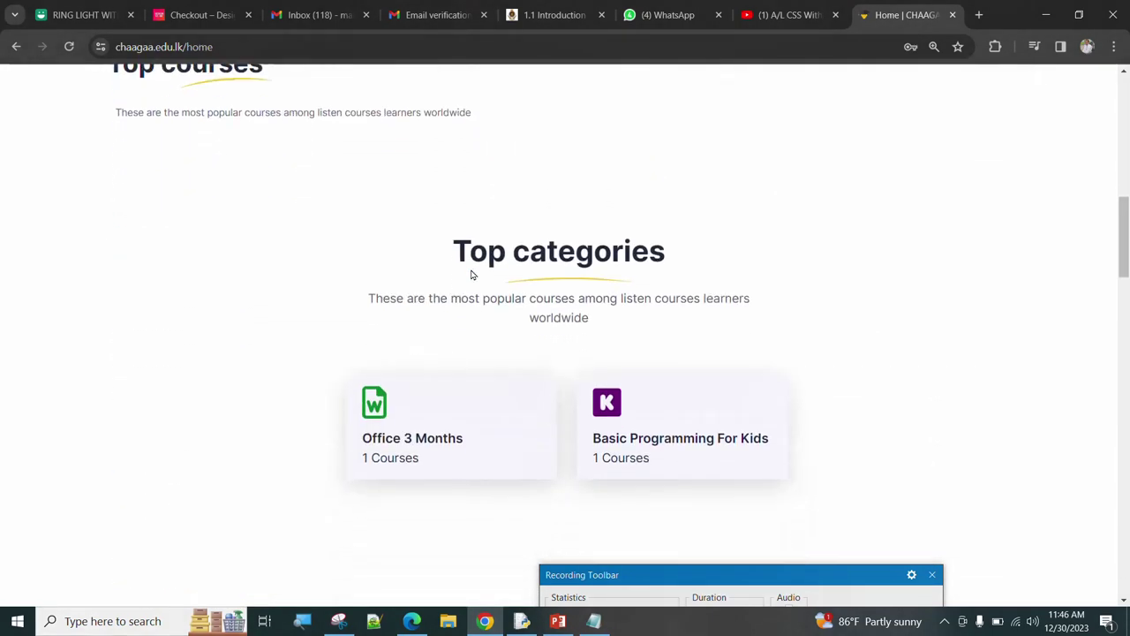
scroll(472, 283, "down", 3)
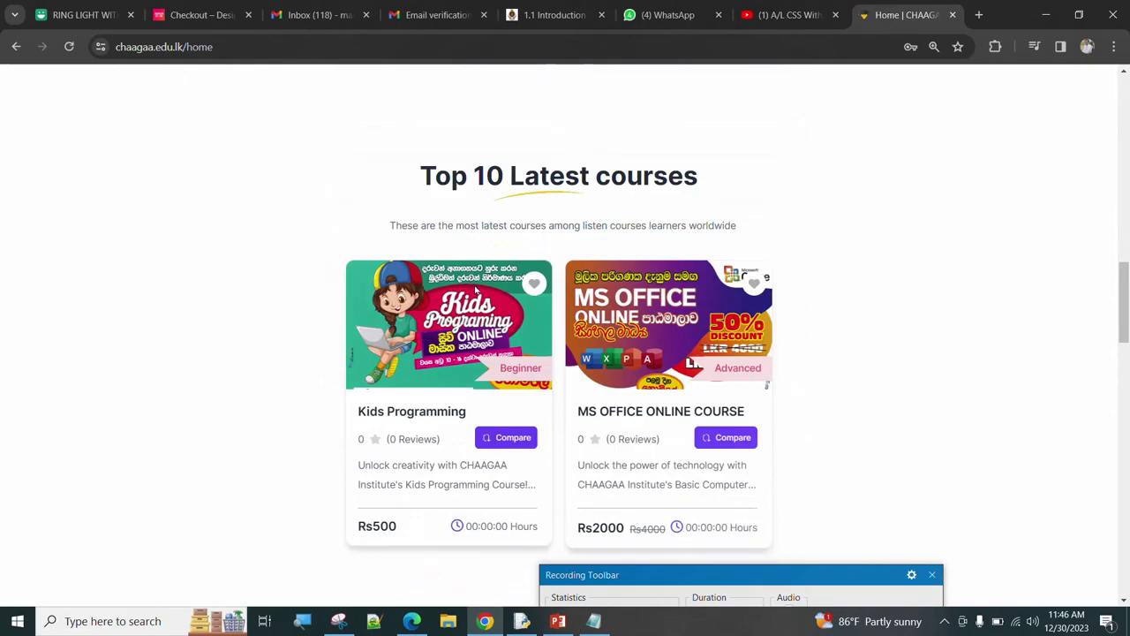
scroll(527, 335, "down", 3)
scroll(369, 310, "up", 1)
scroll(369, 310, "up", 15)
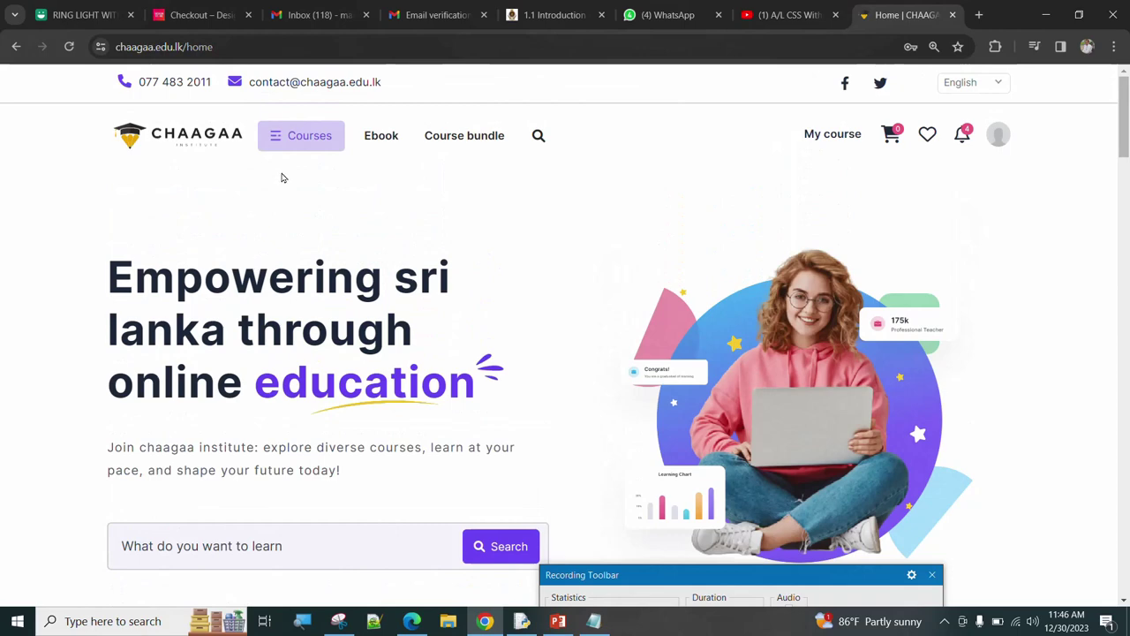
mouse_move(302, 144)
mouse_move(353, 280)
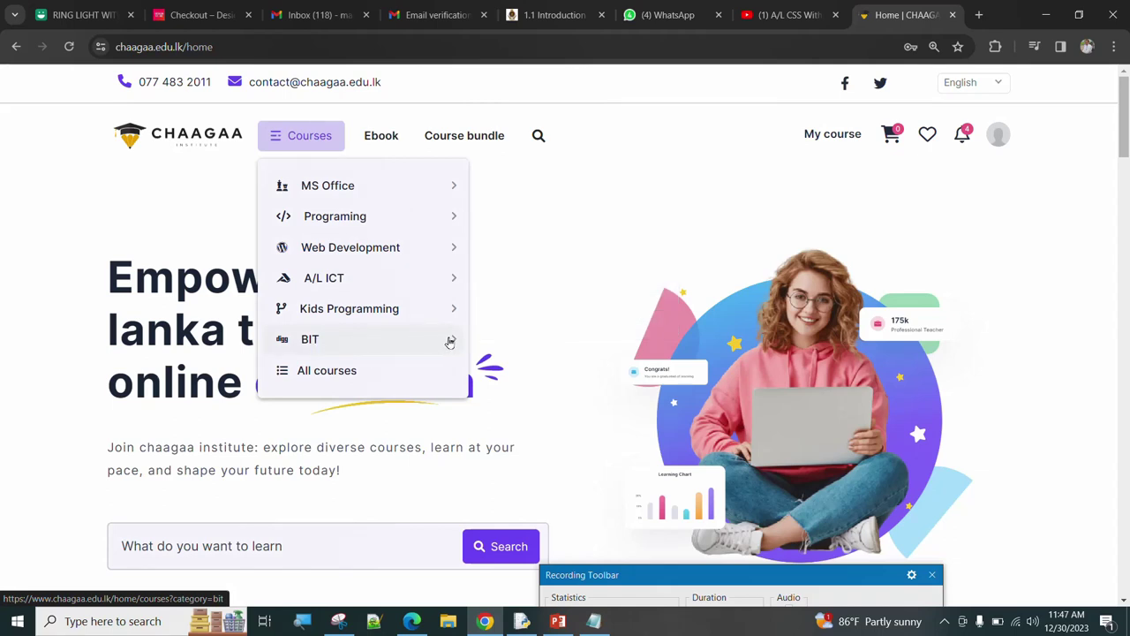
mouse_move(349, 246)
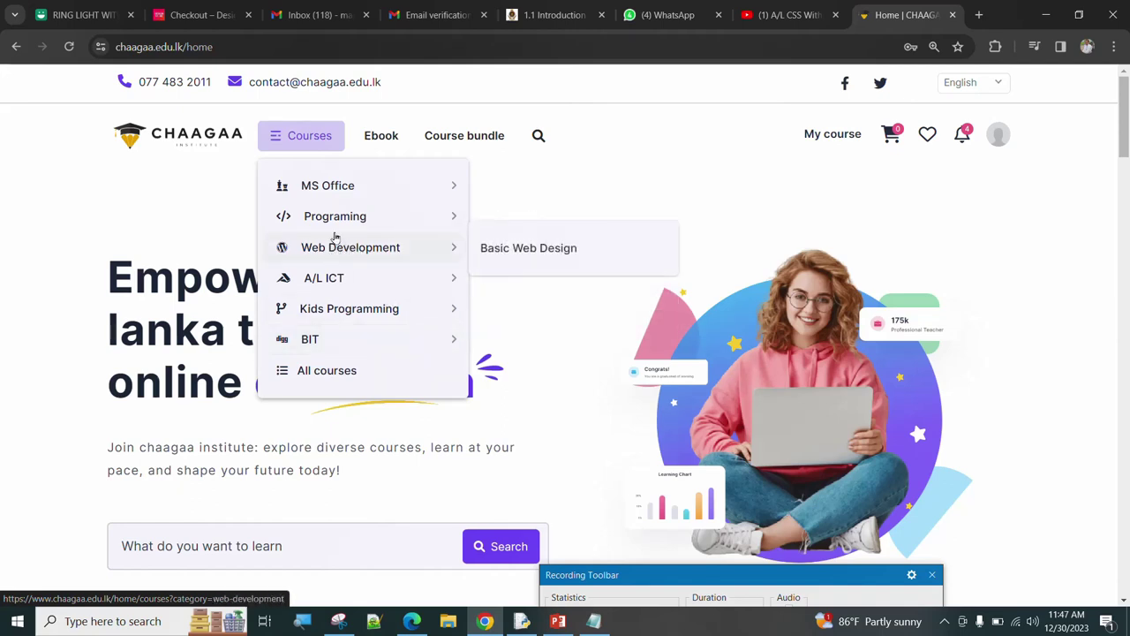
mouse_move(334, 217)
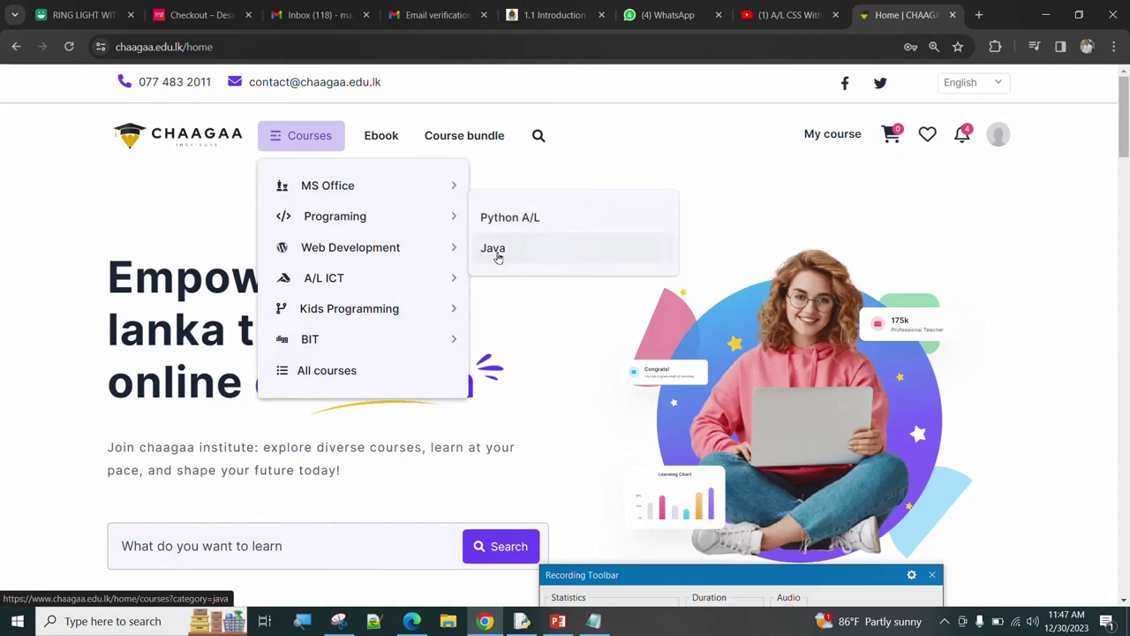
mouse_move(362, 199)
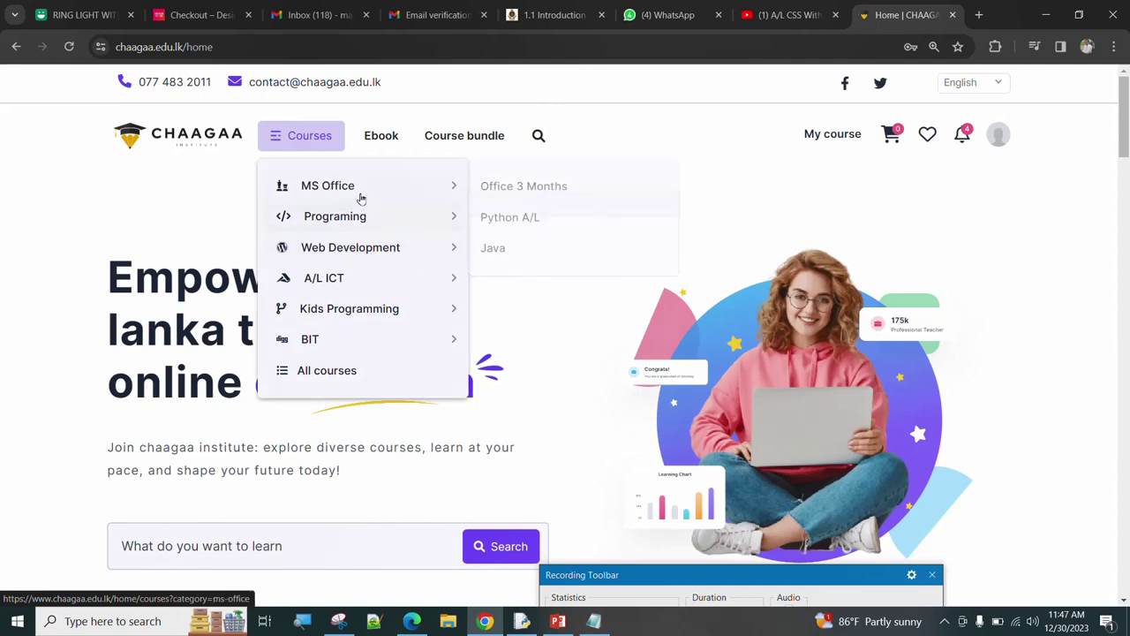